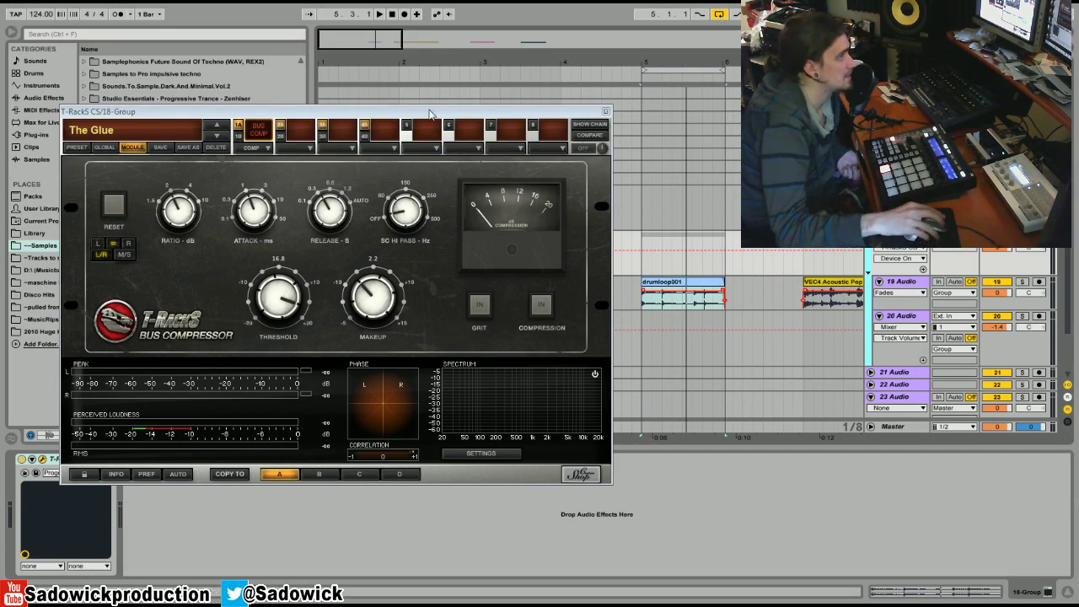
Step: Move the compressor window slightly down and right, then nudge the Attack knob a little
left_click_drag(430, 111, 425, 109)
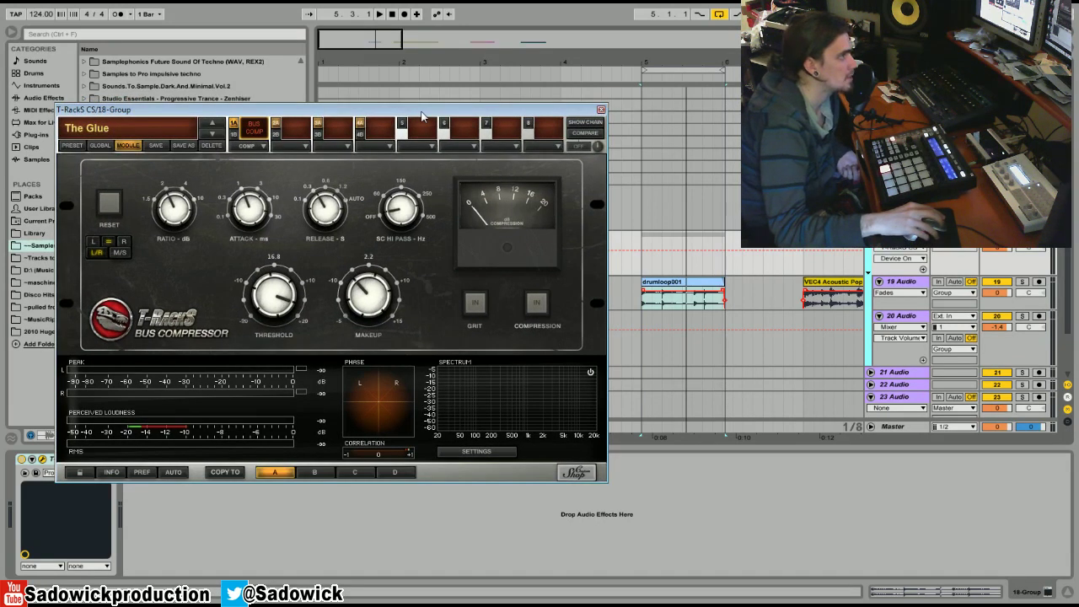
left_click_drag(422, 115, 445, 124)
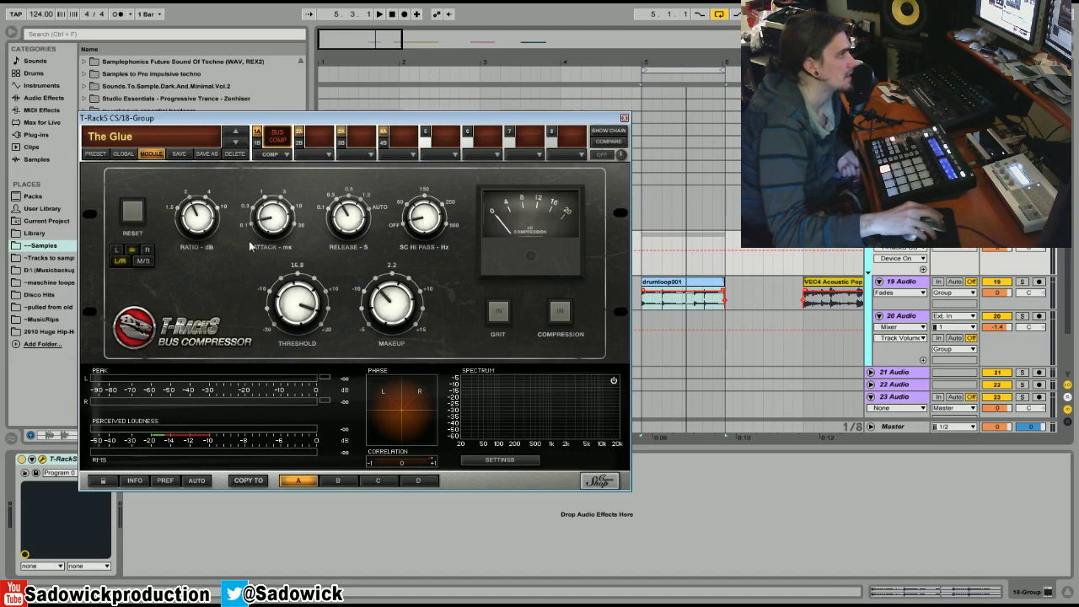
left_click_drag(261, 236, 289, 214)
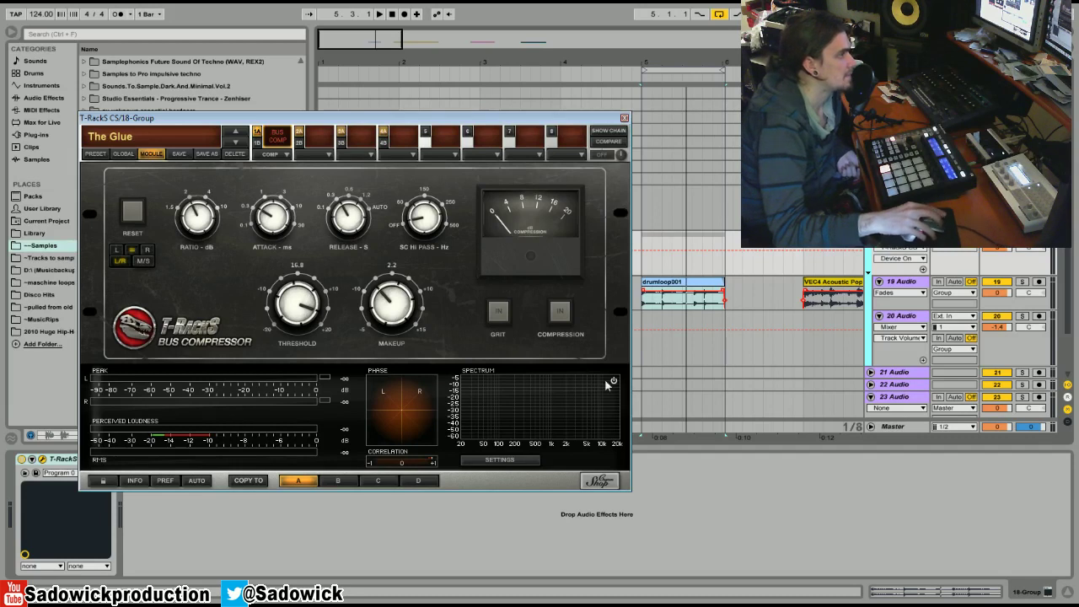
Step: Toggle Grit saturation on and off, leaving it switched off
left_click(498, 313)
left_click(499, 315)
left_click(500, 317)
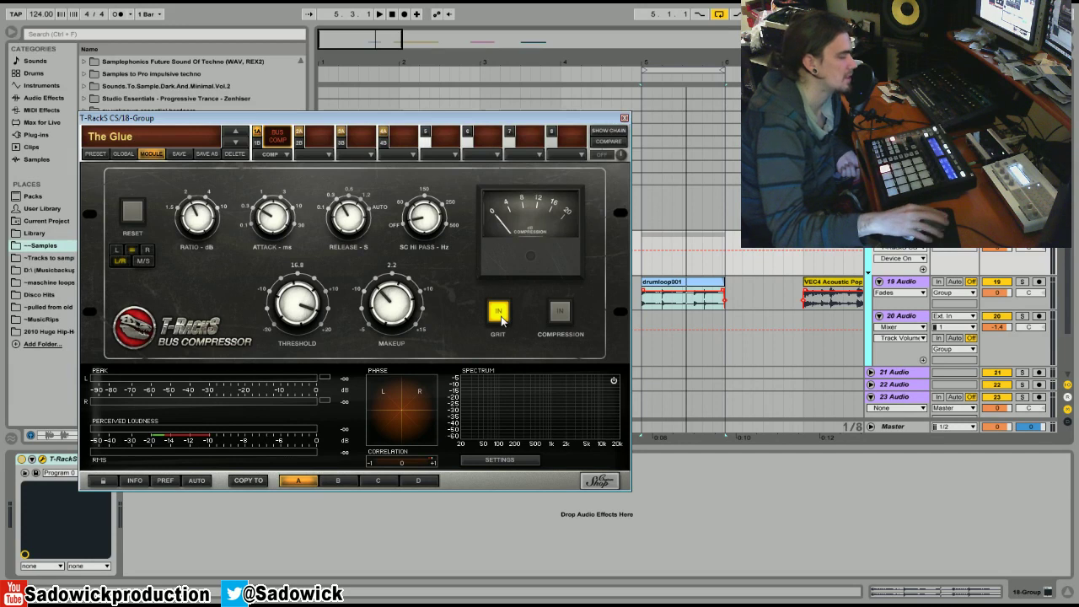
left_click(501, 317)
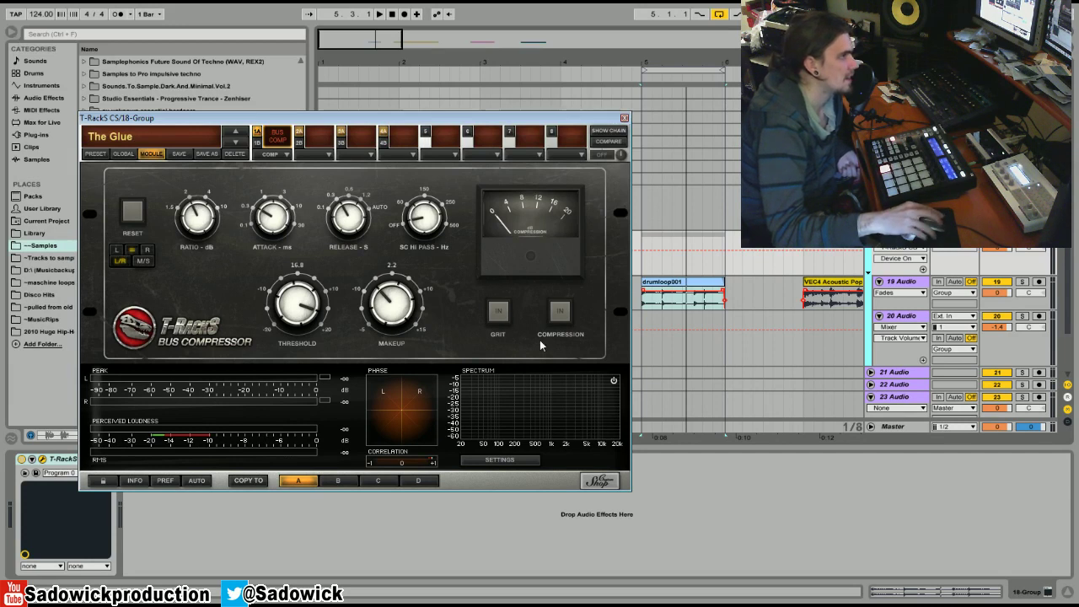
Step: Toggle Compression In on and off, leaving it bypassed, and show the empty 19 Audio track
left_click(561, 313)
left_click(561, 314)
left_click(562, 314)
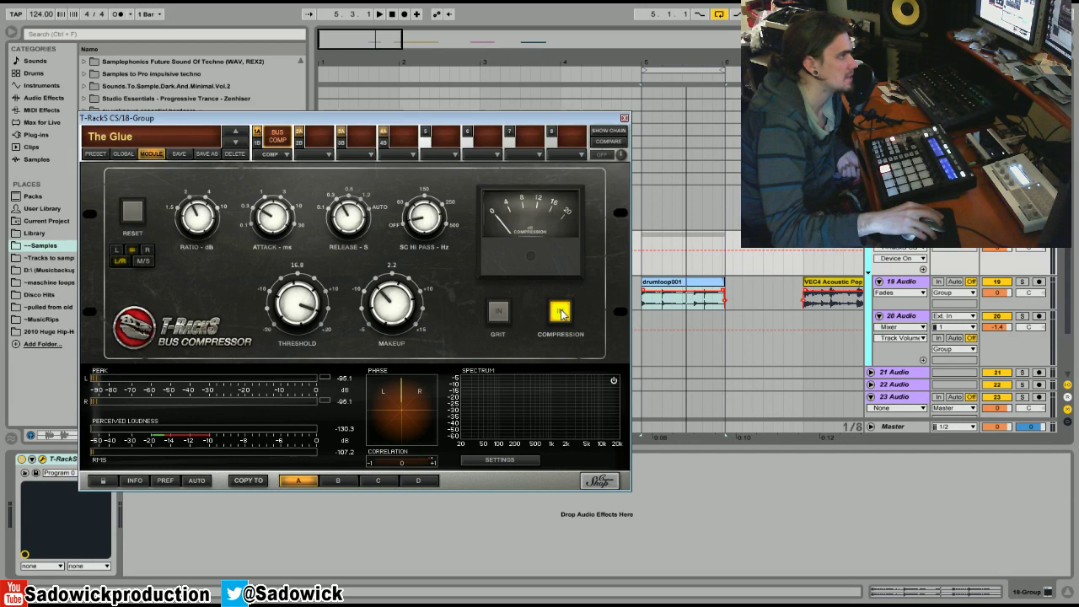
left_click(561, 313)
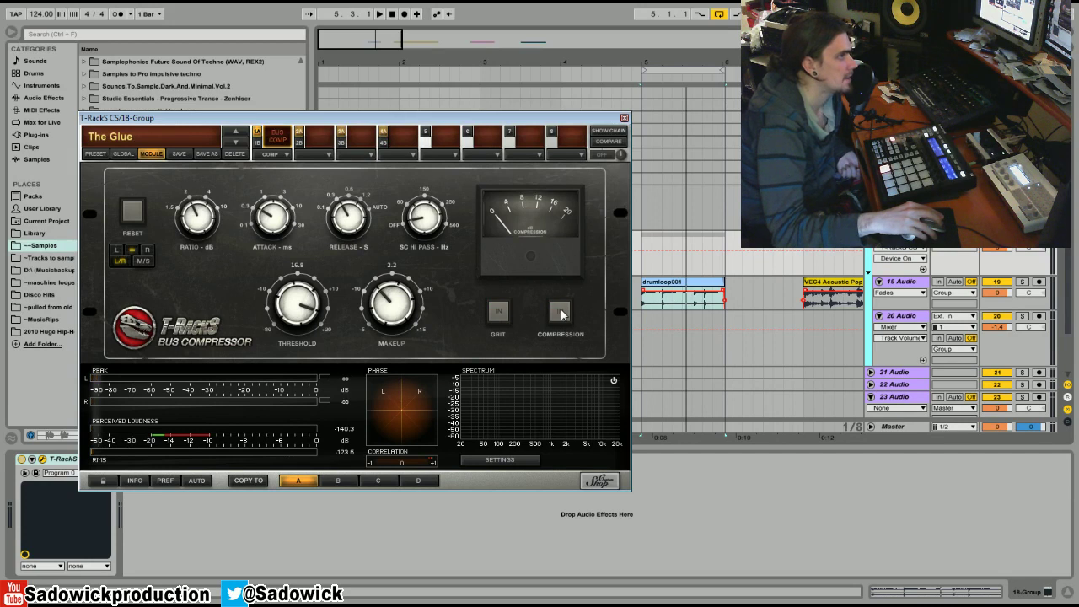
left_click(765, 291)
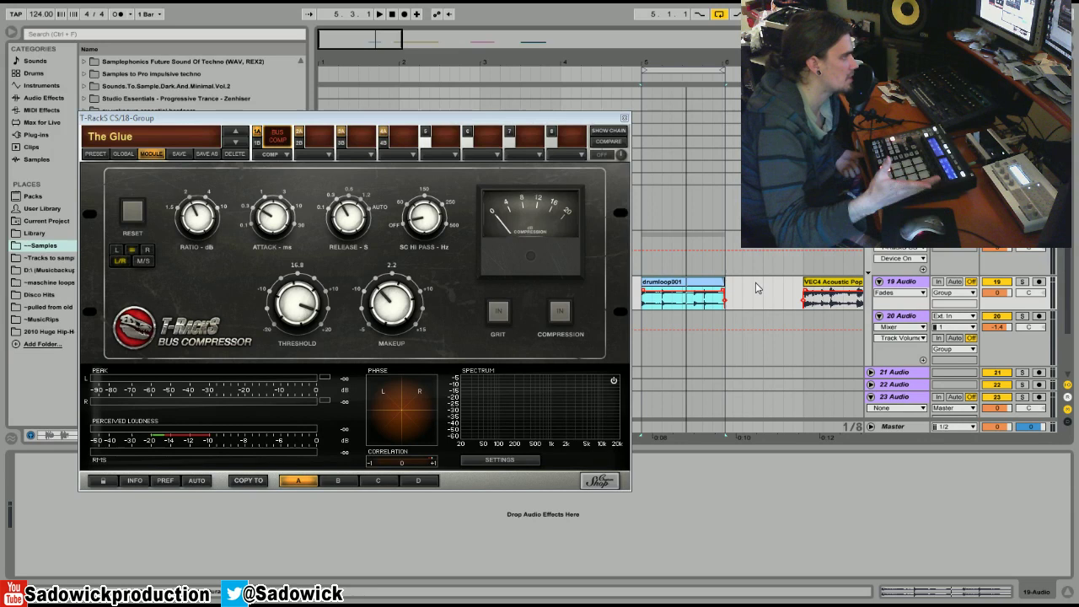
Step: Play the drum and percussion loops, engage Compression In during playback, then stop
key("space")
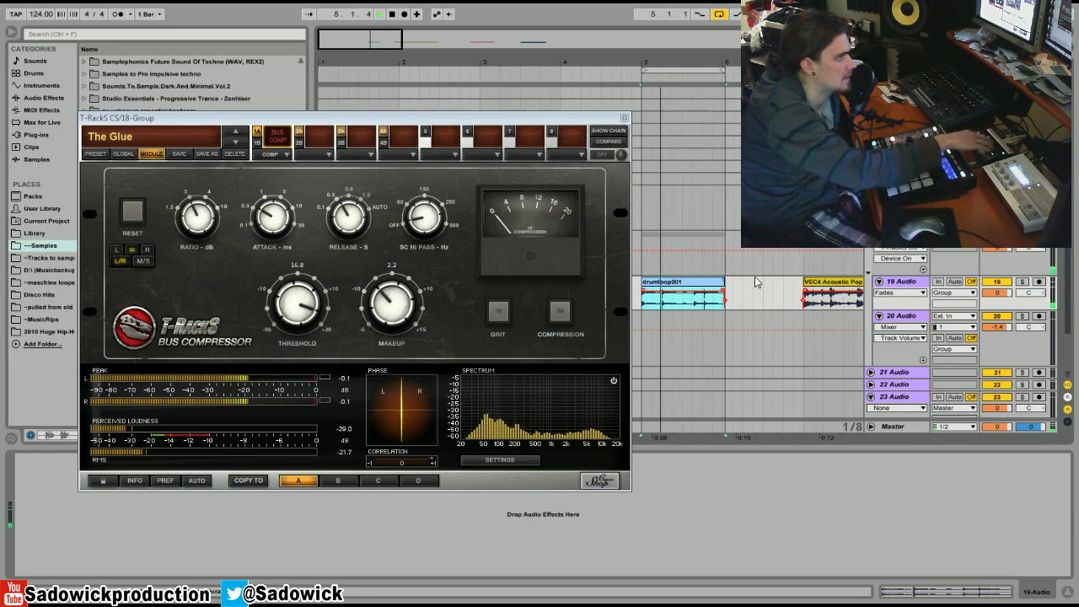
key("space")
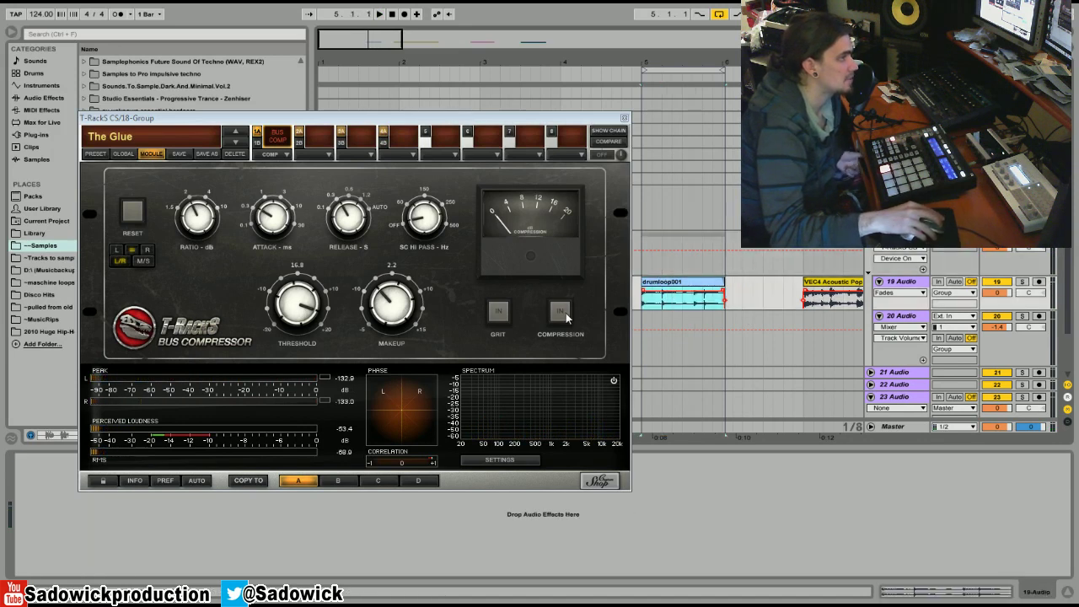
key("space")
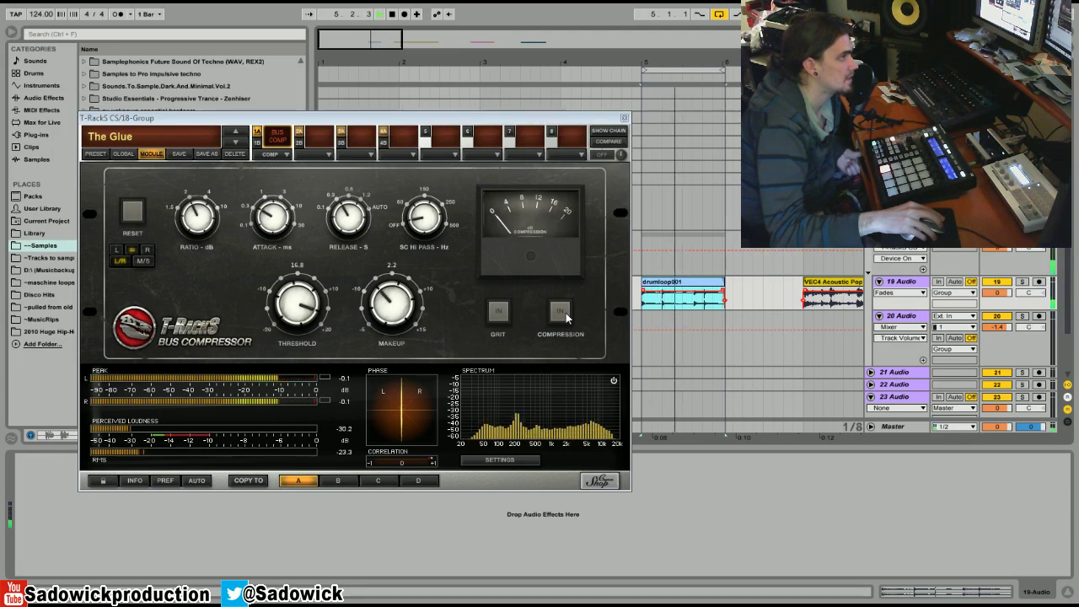
left_click(564, 314)
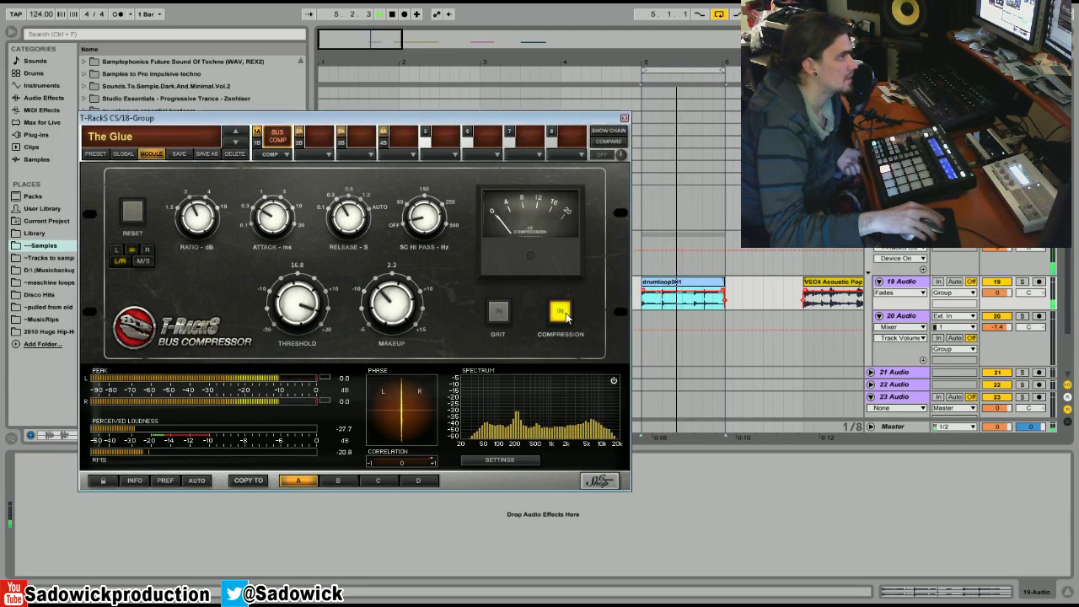
key("space")
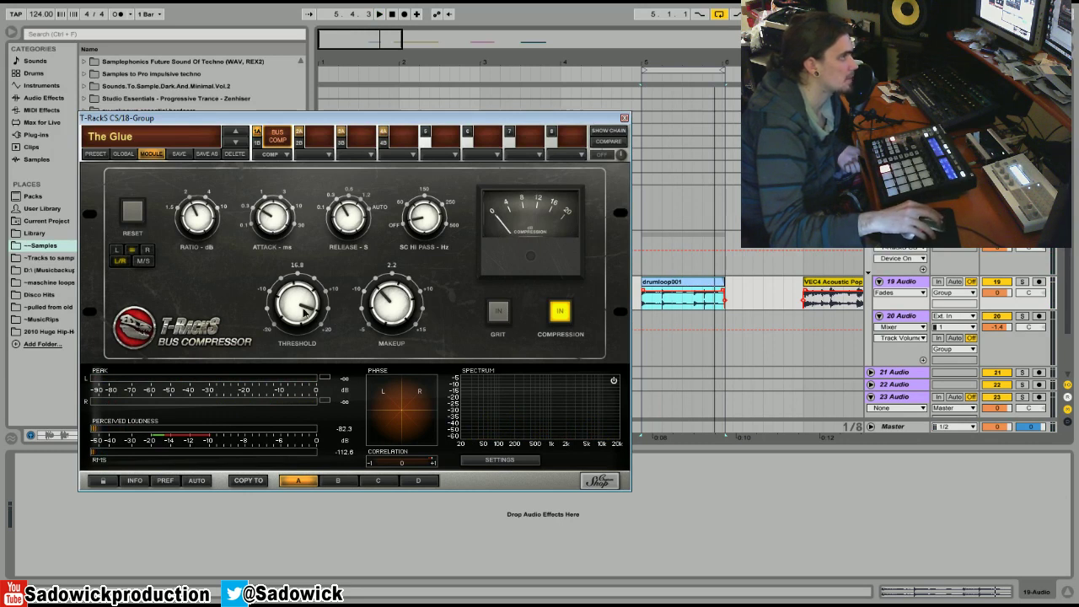
Step: Lower the threshold to -6.8 and raise makeup to about 9.2 while playing the loops
left_click_drag(304, 312, 291, 387)
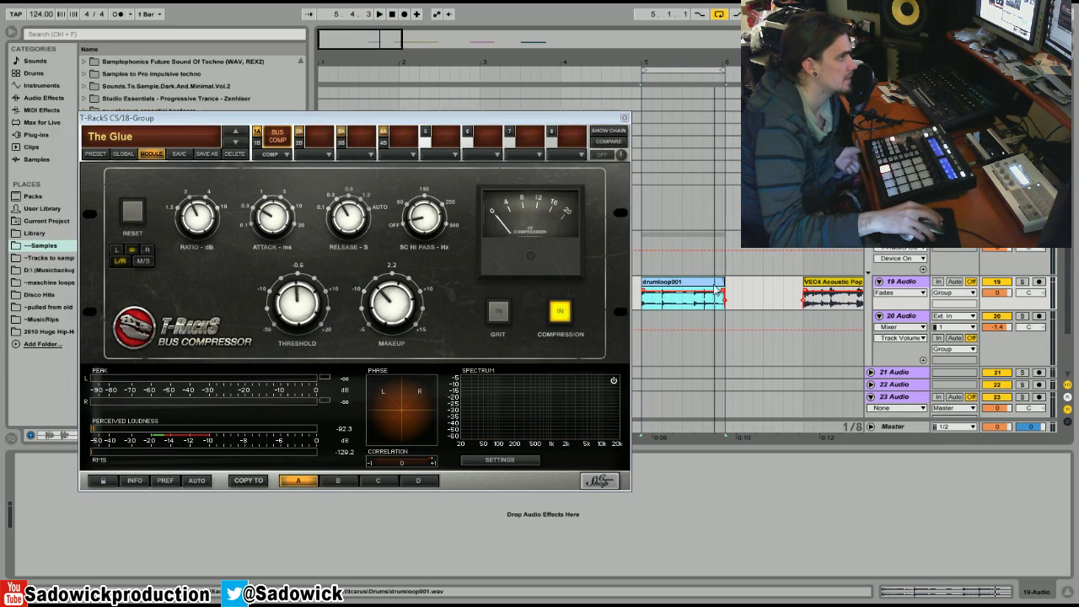
key("space")
key("space")
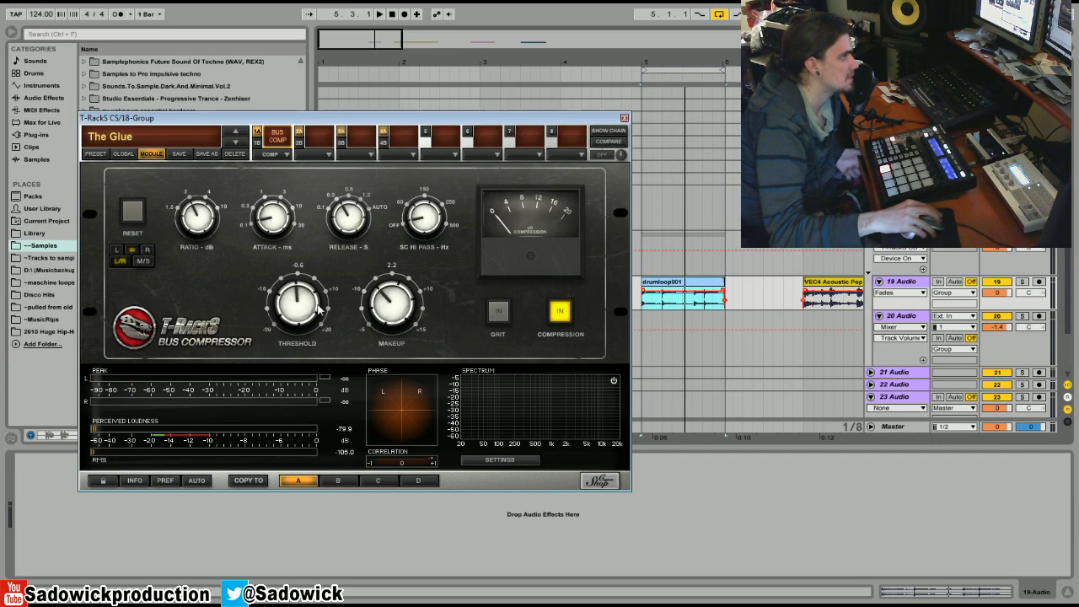
left_click_drag(301, 309, 300, 337)
key("space")
left_click_drag(393, 306, 403, 261)
key("space")
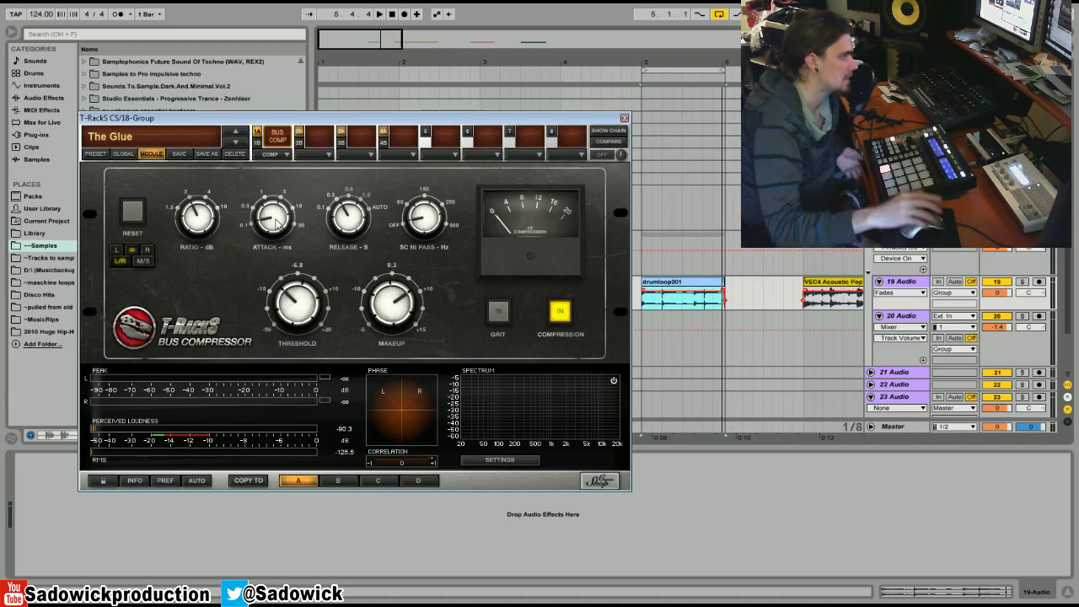
Step: Play and stop the loops twice to audition the new compression
key("space")
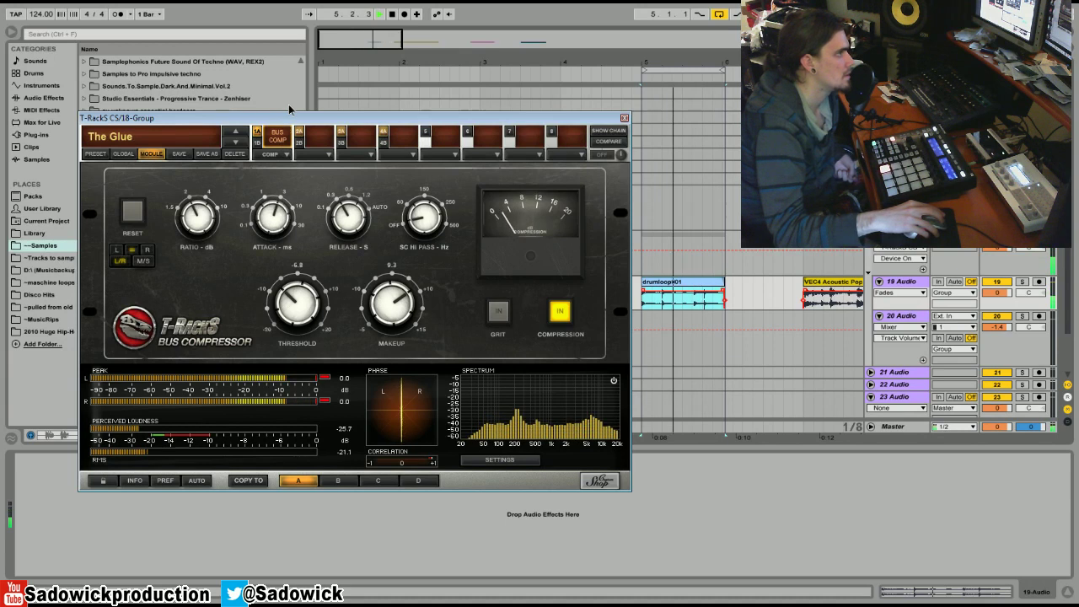
key("space")
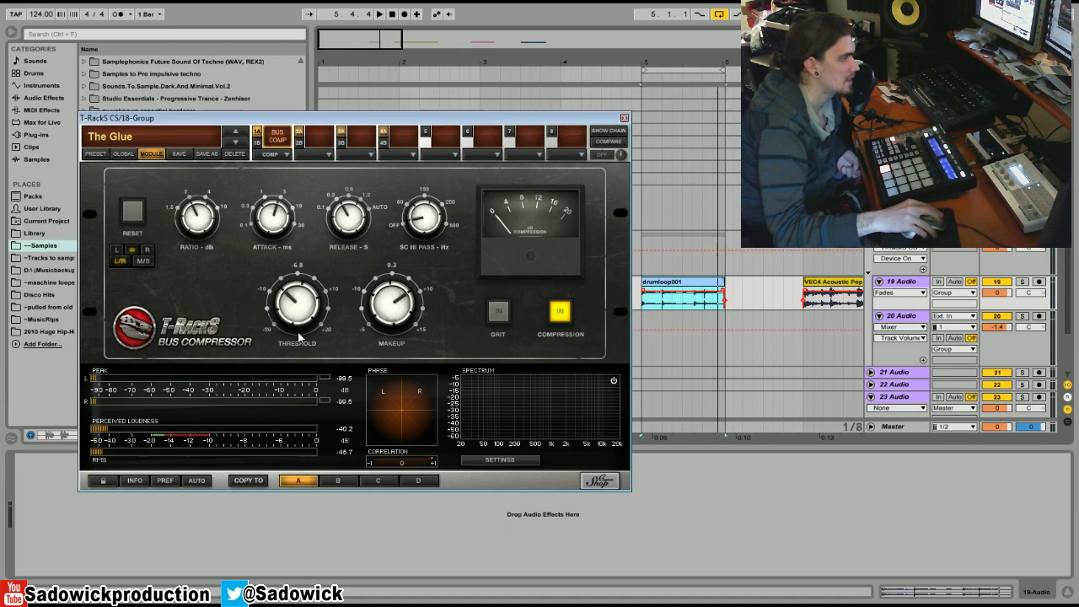
key("space")
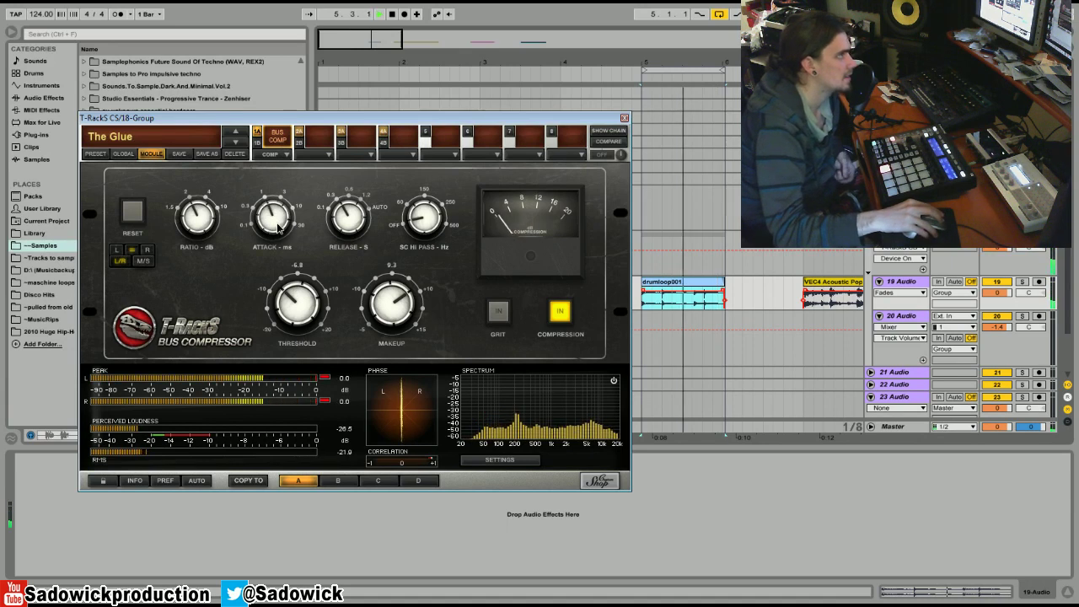
key("space")
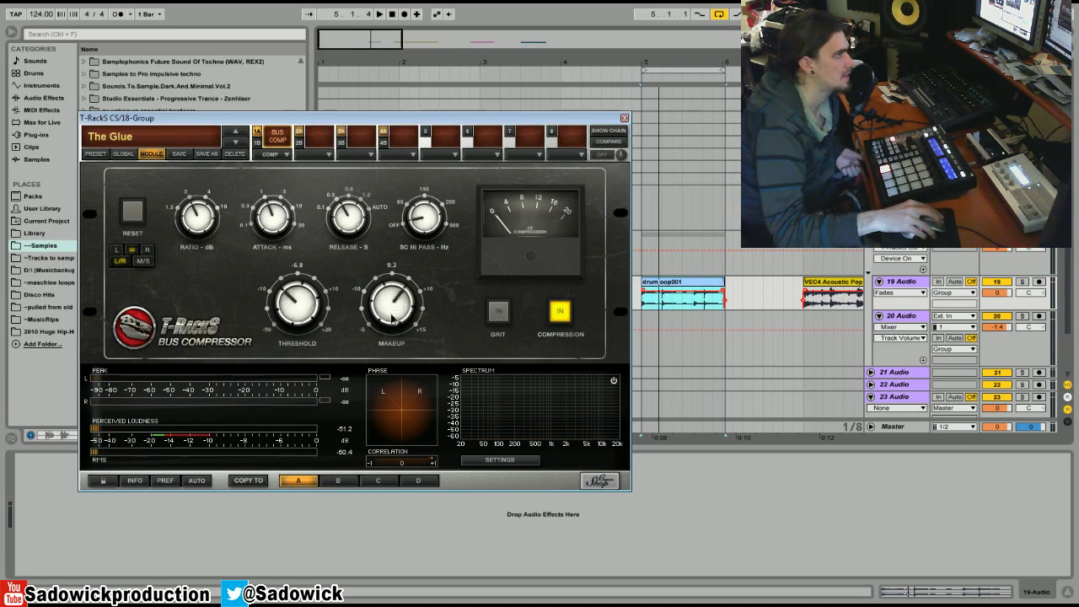
Step: Reset the threshold to -0.8 and makeup to 7.4 during playback
left_click_drag(392, 319, 381, 374)
left_click_drag(297, 321, 365, 323)
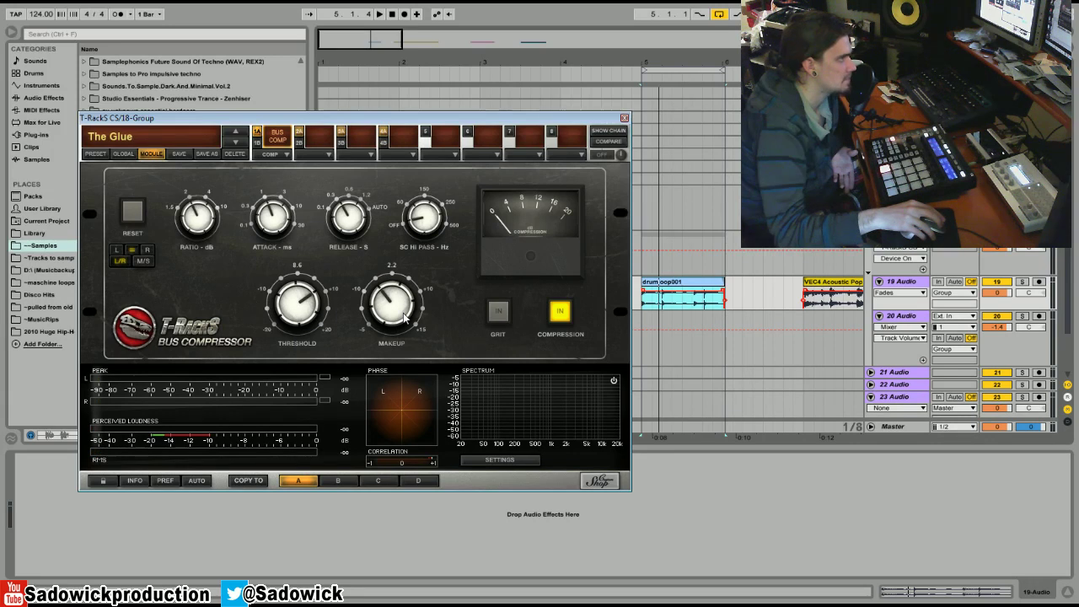
key("space")
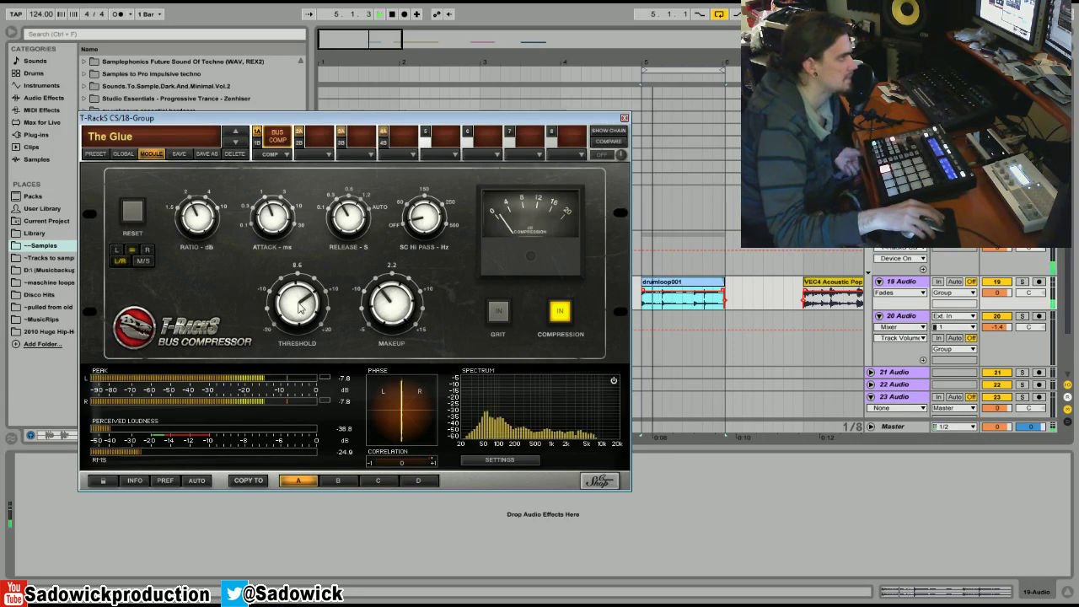
left_click_drag(301, 305, 296, 349)
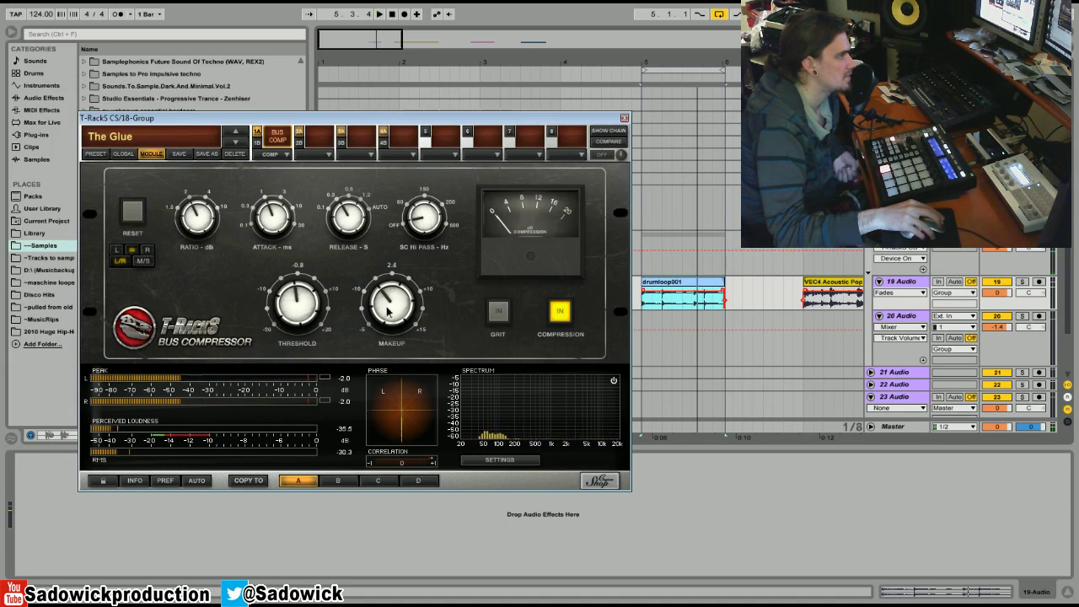
left_click_drag(386, 312, 398, 270)
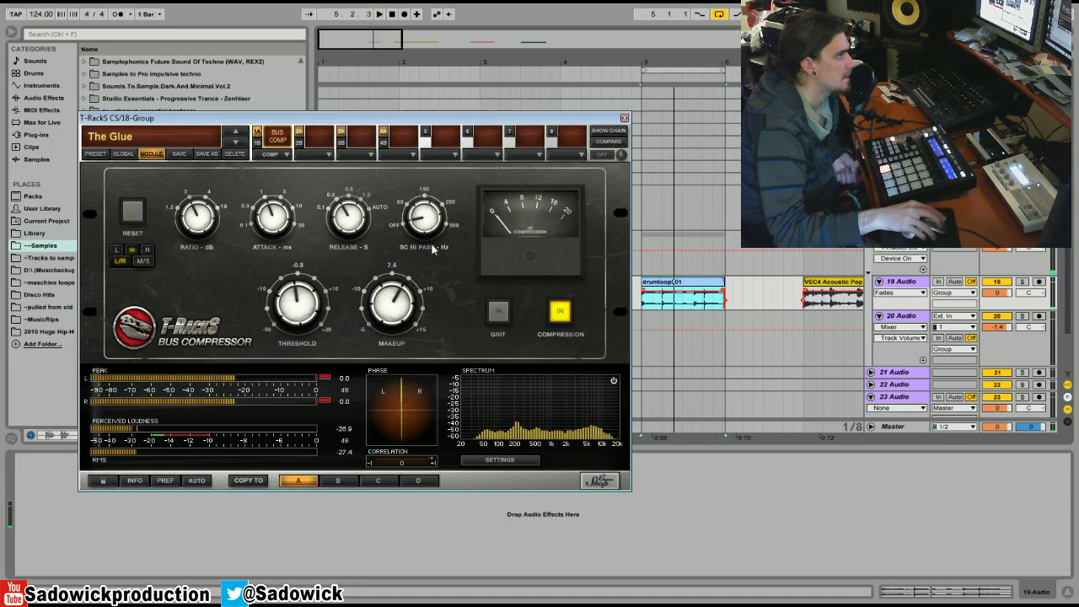
Step: A/B compare compression on and off, leave it bypassed, and stop playback
left_click(559, 315)
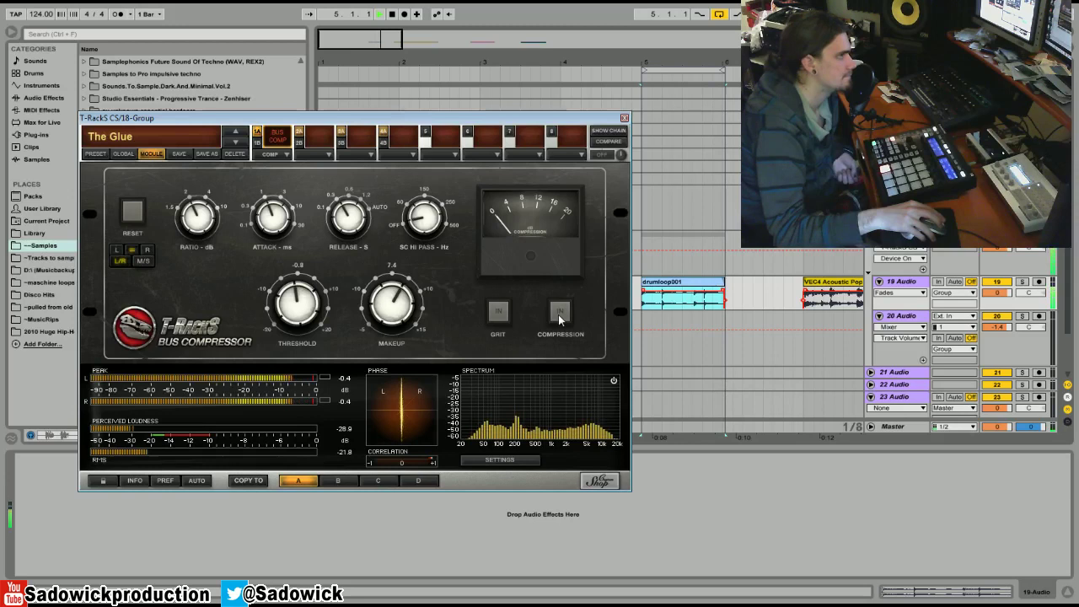
left_click(559, 316)
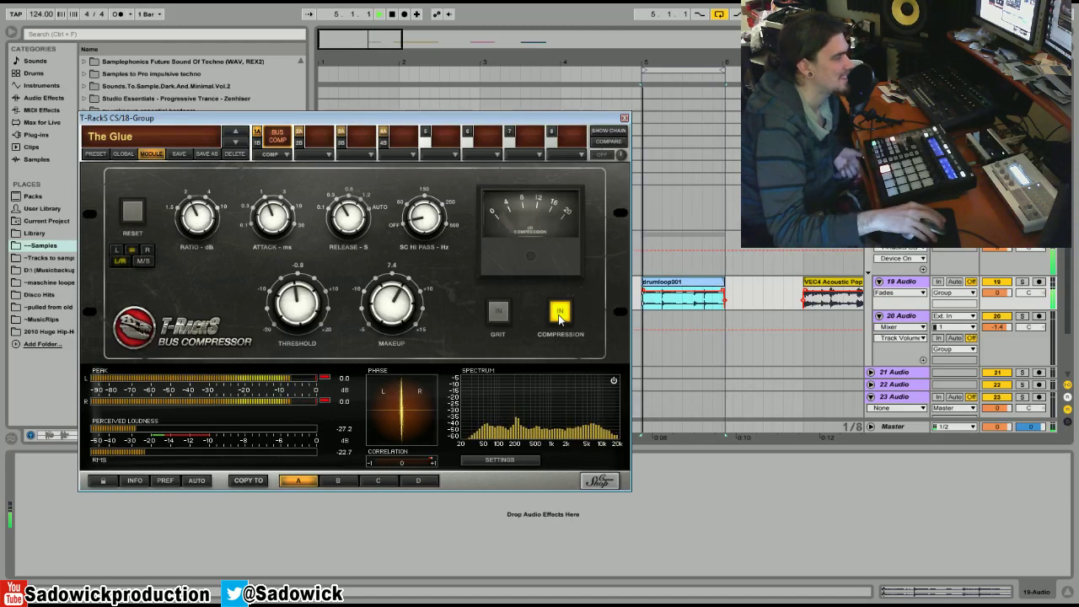
left_click(558, 314)
key("space")
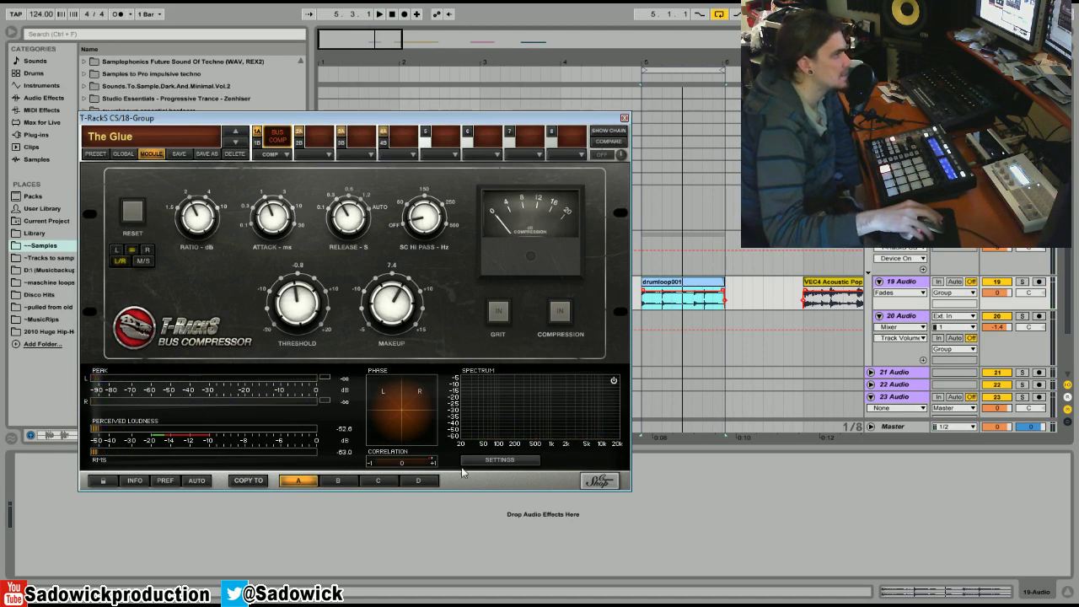
Step: Open the T-RackS Preferences and cancel out without changing anything
left_click(166, 480)
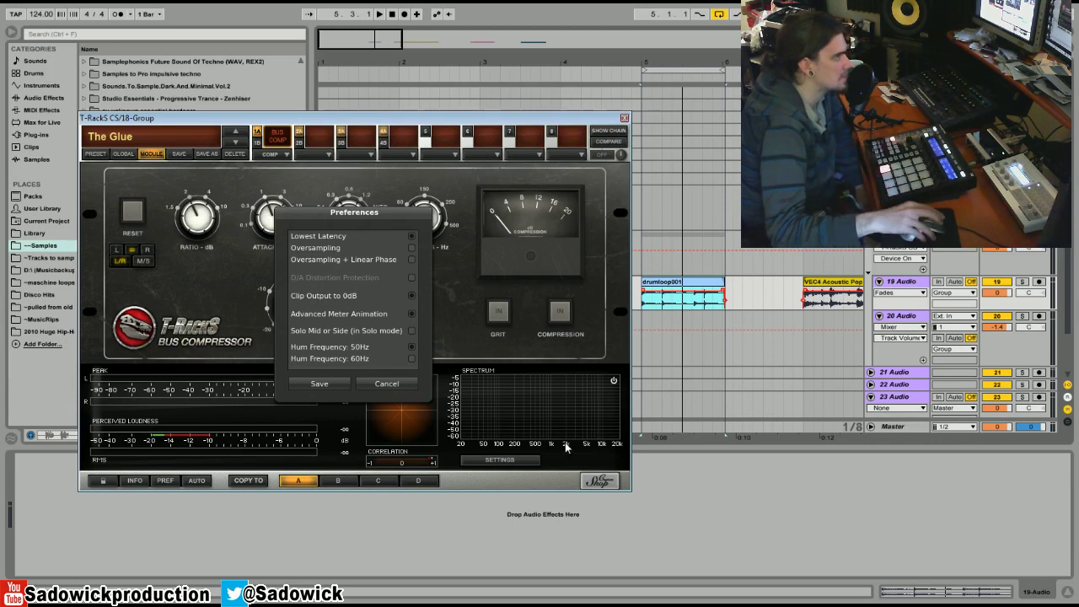
left_click(378, 386)
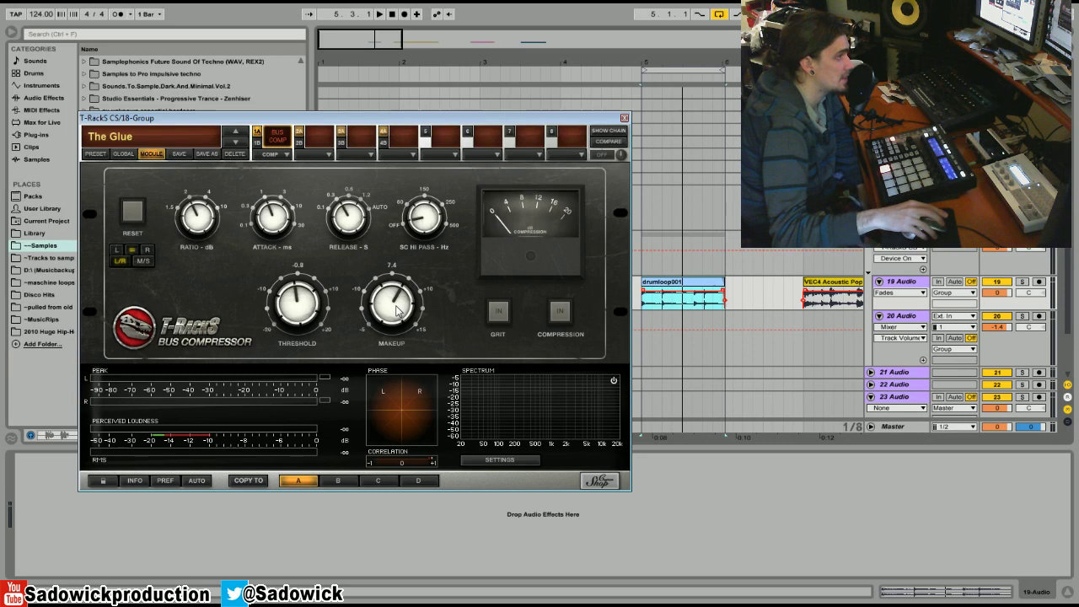
Step: Engage compression during playback and settle the makeup gain at 8.6
key("space")
left_click(560, 312)
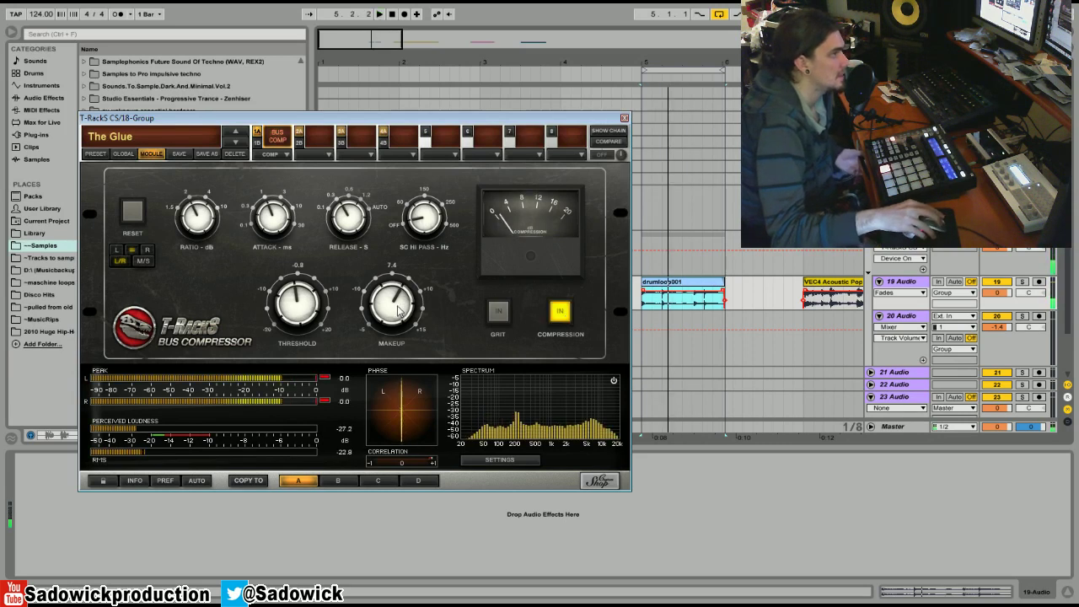
left_click_drag(397, 311, 397, 286)
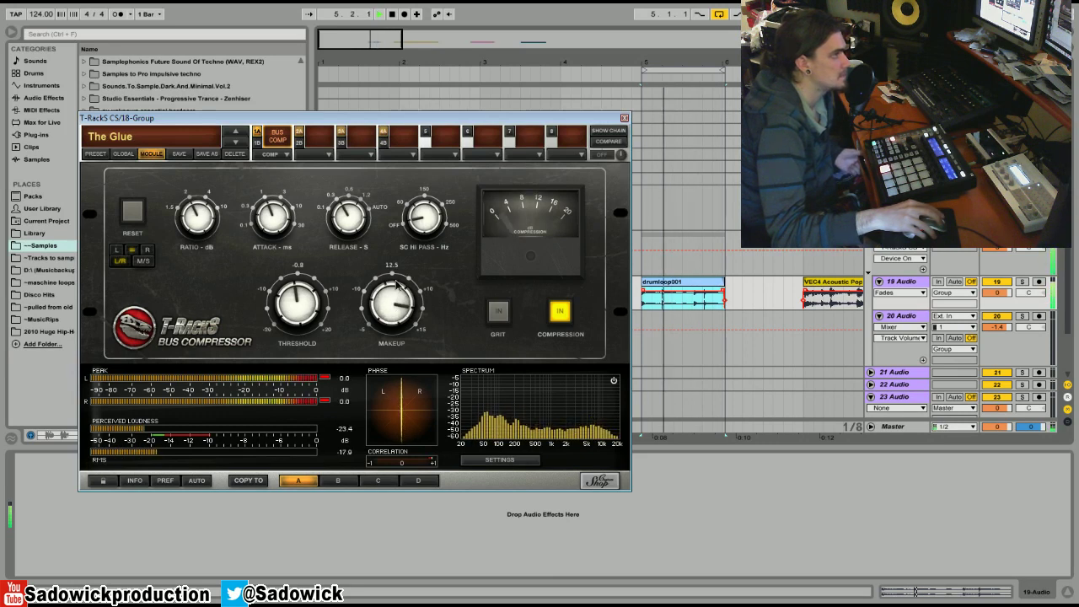
left_click_drag(397, 286, 399, 308)
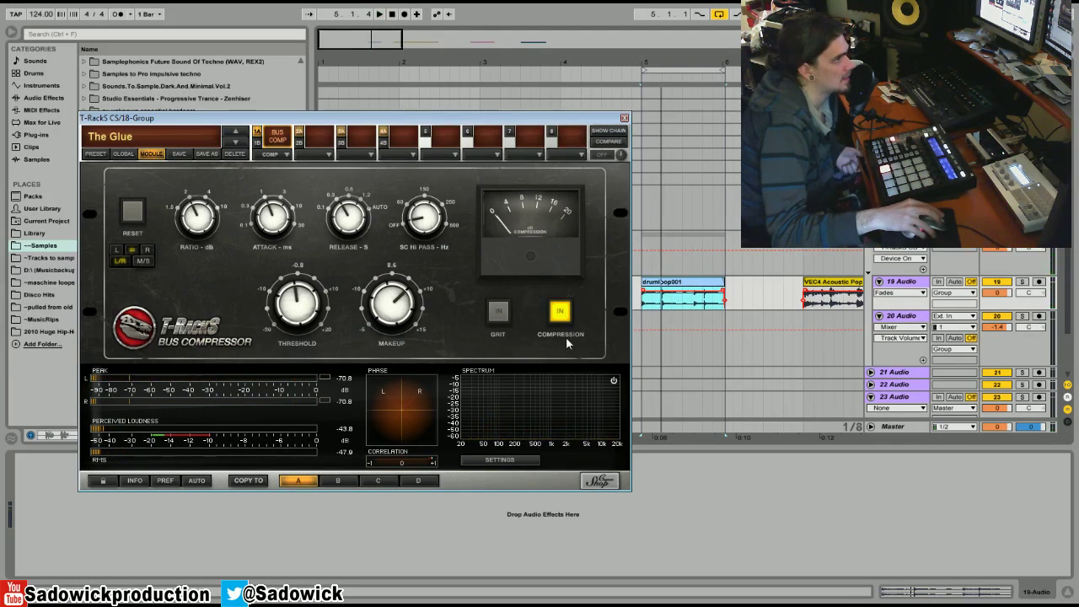
Step: Compare default versus tuned threshold and makeup with Reset twice, then stop playback
left_click(131, 214)
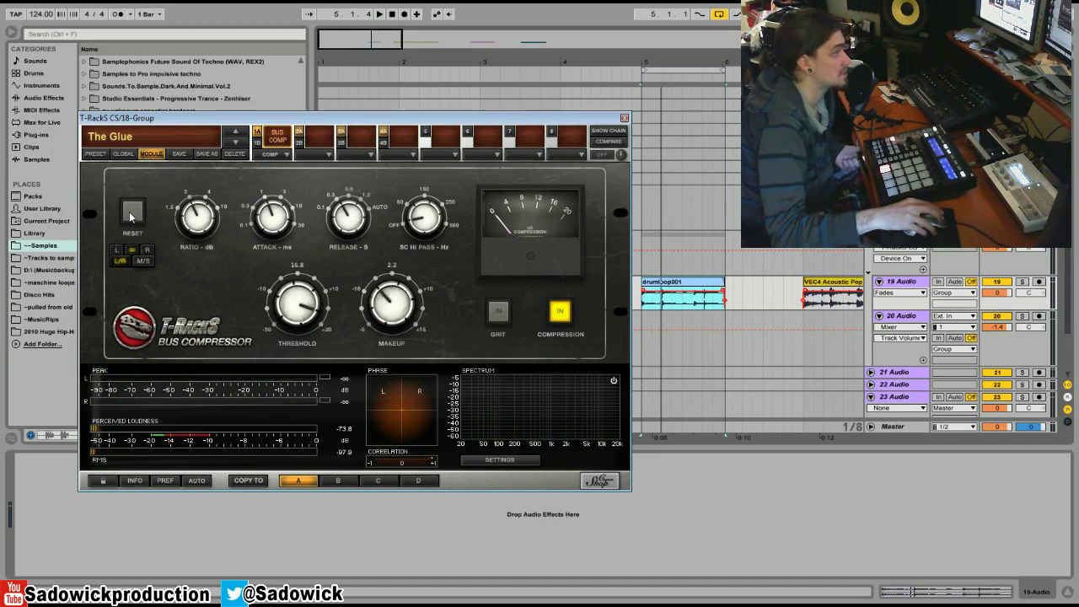
left_click(130, 214)
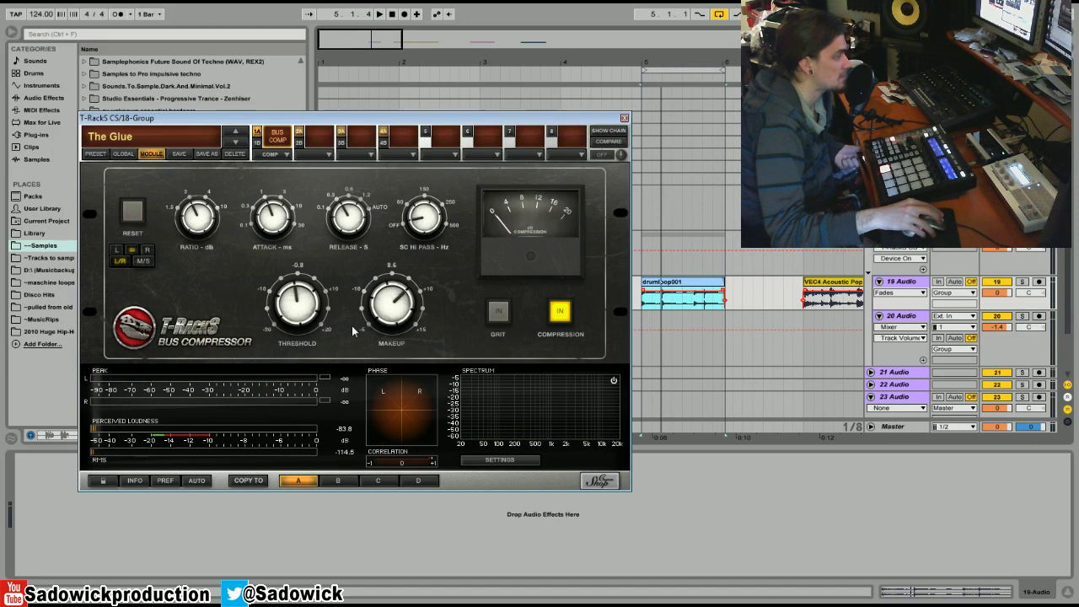
key("space")
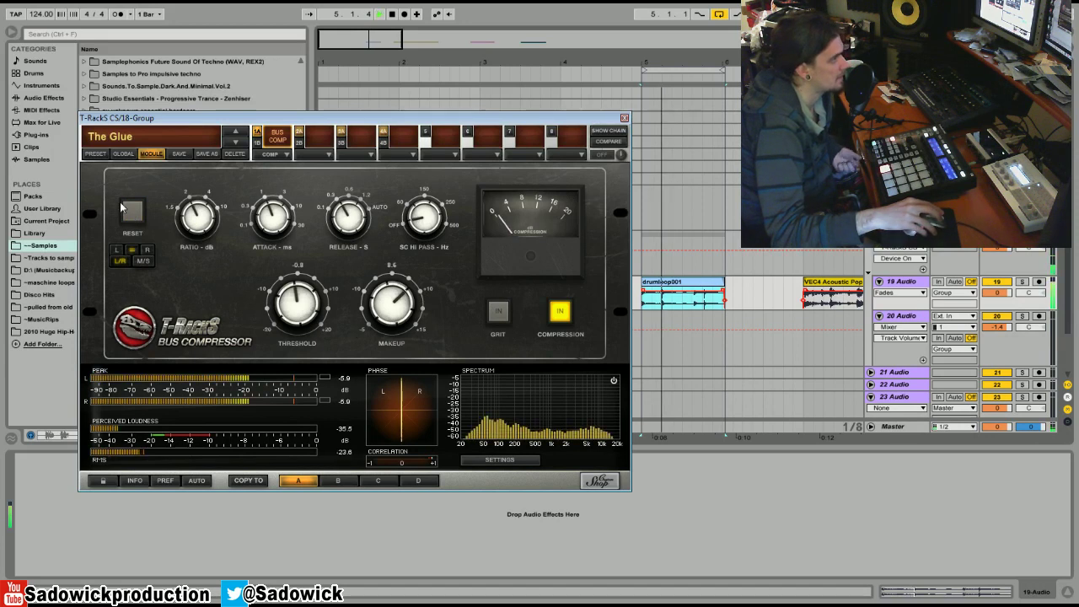
left_click(129, 212)
left_click(129, 211)
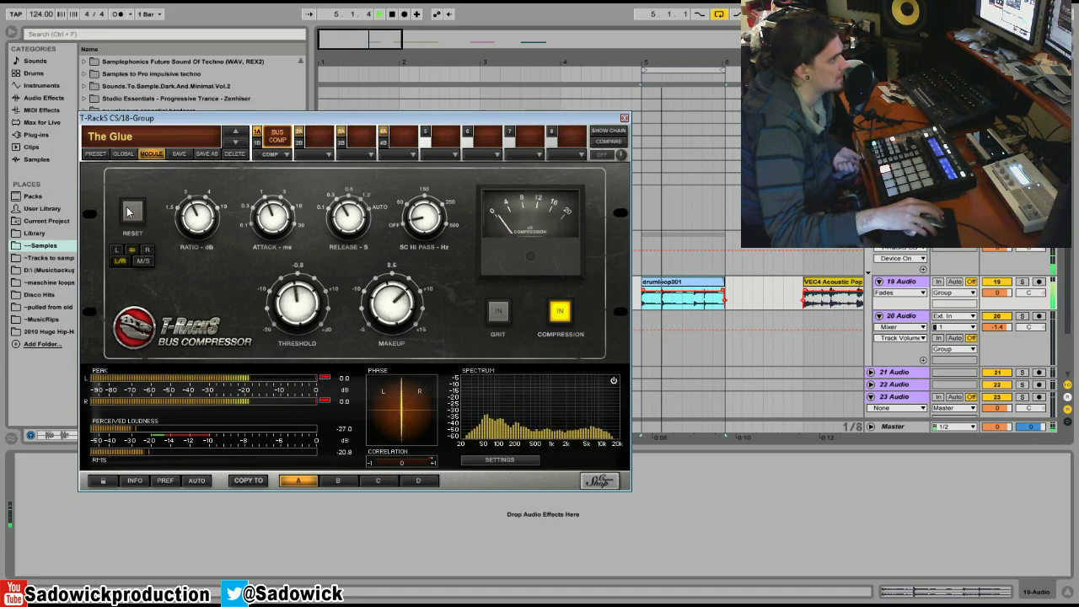
key("space")
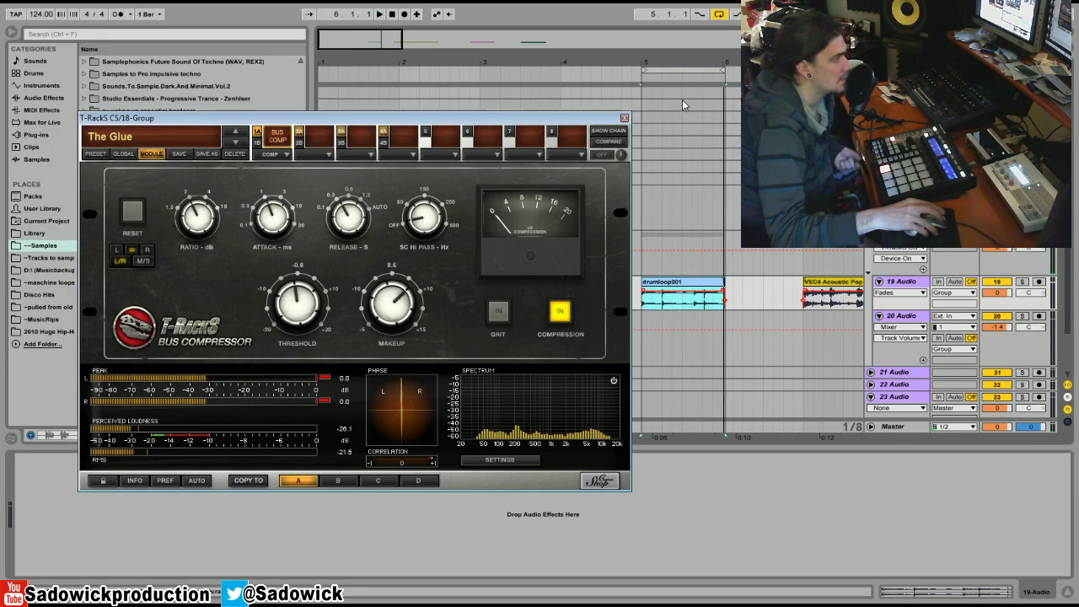
Step: Zoom the arrangement out and show fade handles on the acoustic pop guitar clip
key("minus")
key("minus")
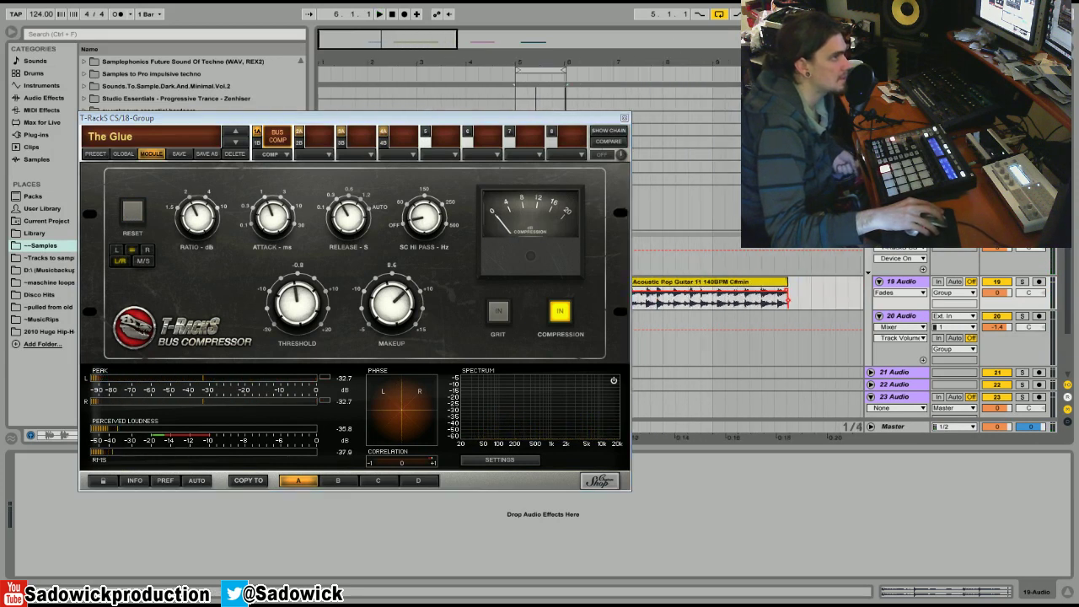
right_click(708, 287)
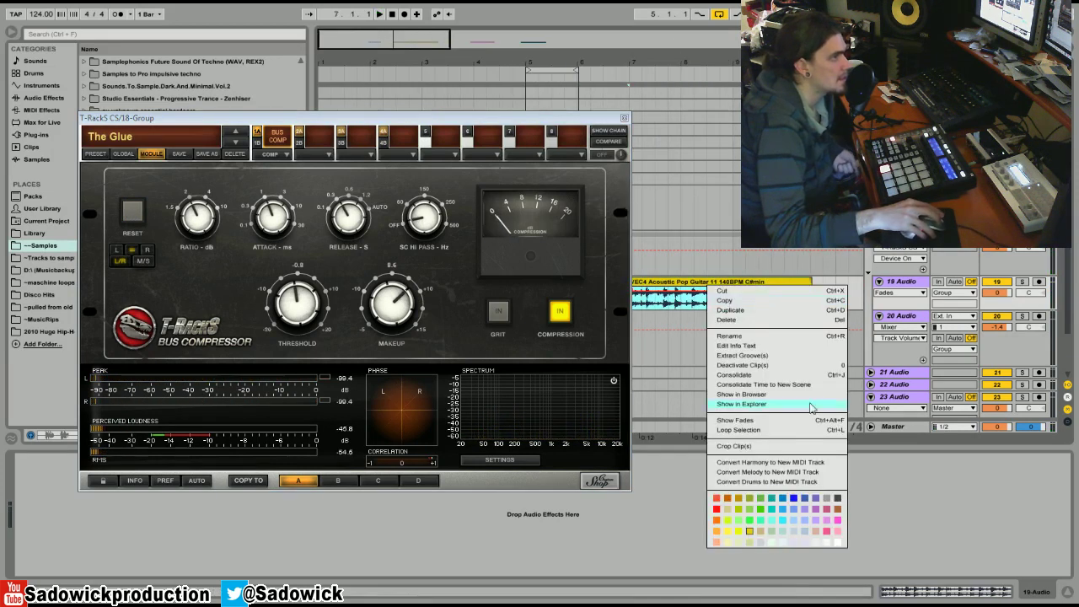
left_click(768, 427)
Step: Reset the compressor to threshold 16.8 and makeup 2.2 during playback, adjusting arrangement zoom
key("space")
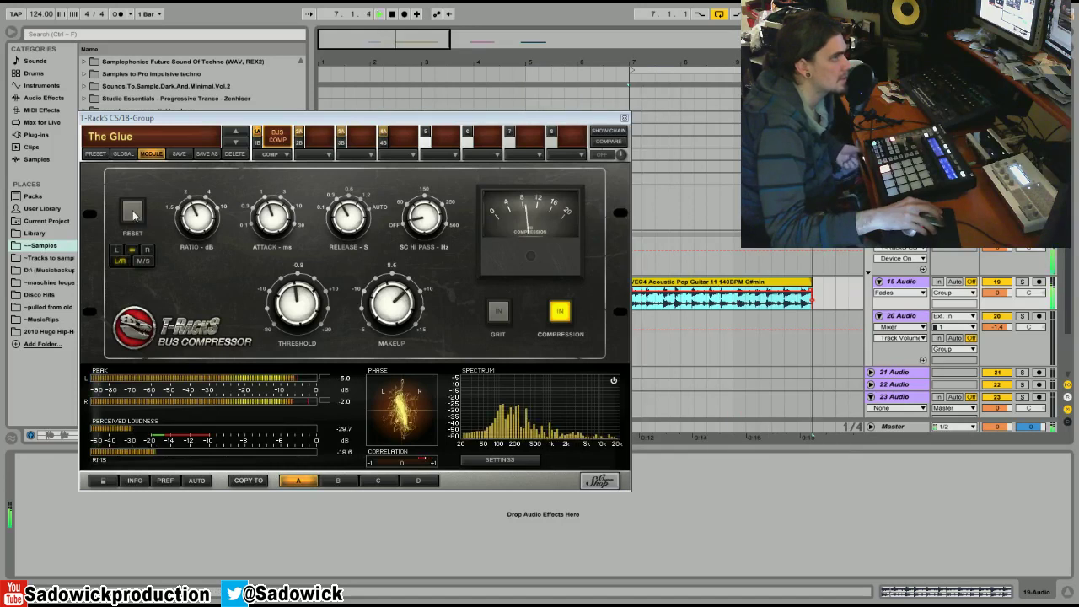
left_click(142, 216)
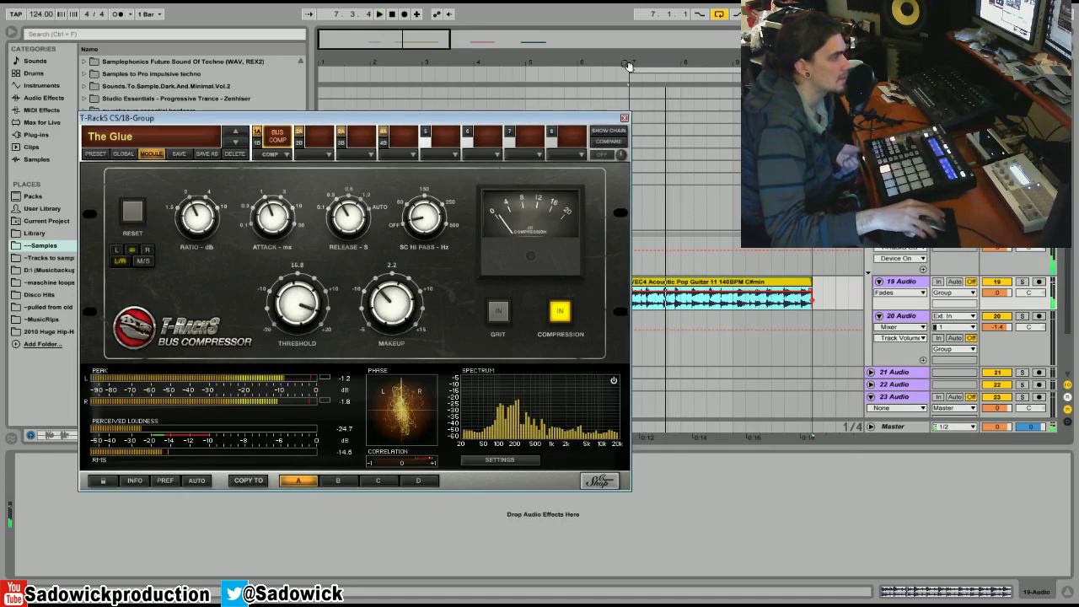
key("plus")
key("minus")
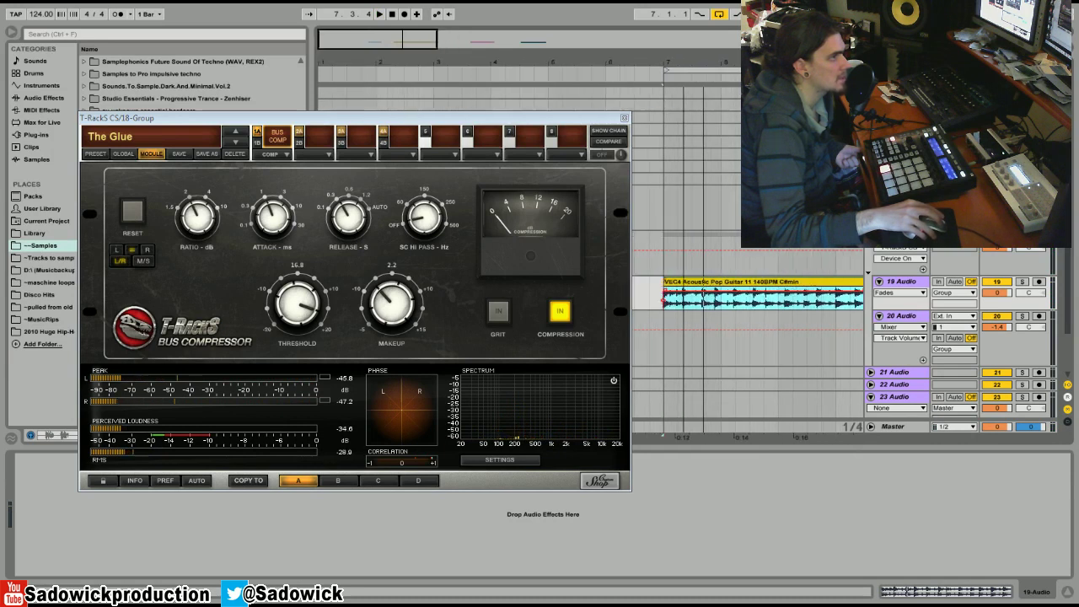
left_click_drag(670, 59, 670, 59)
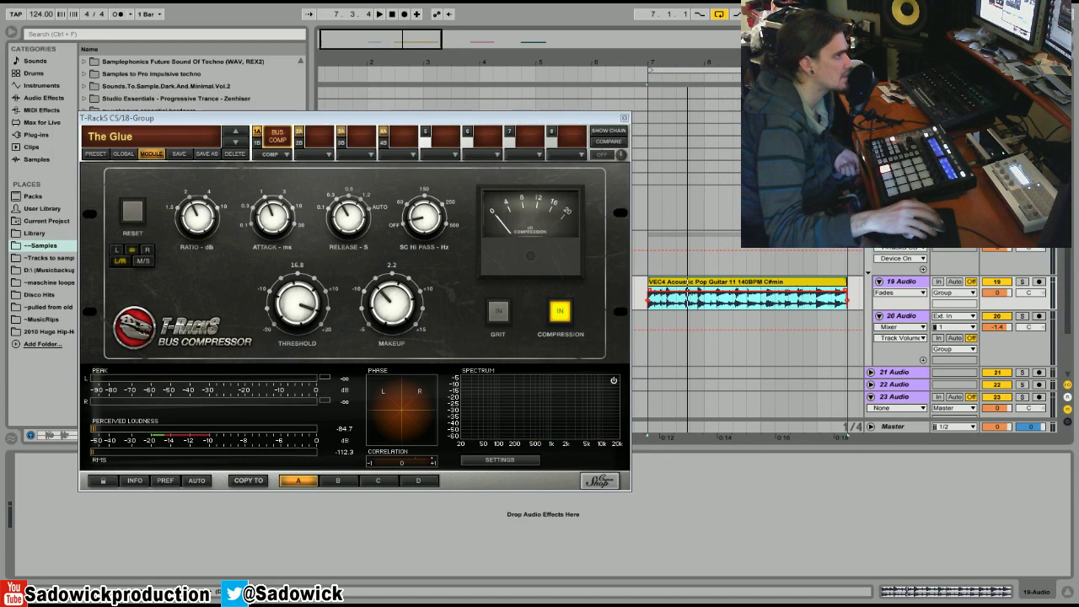
Step: Make track 19 Audio much taller and zoom in horizontally on the guitar clip
left_click_drag(998, 301, 998, 412)
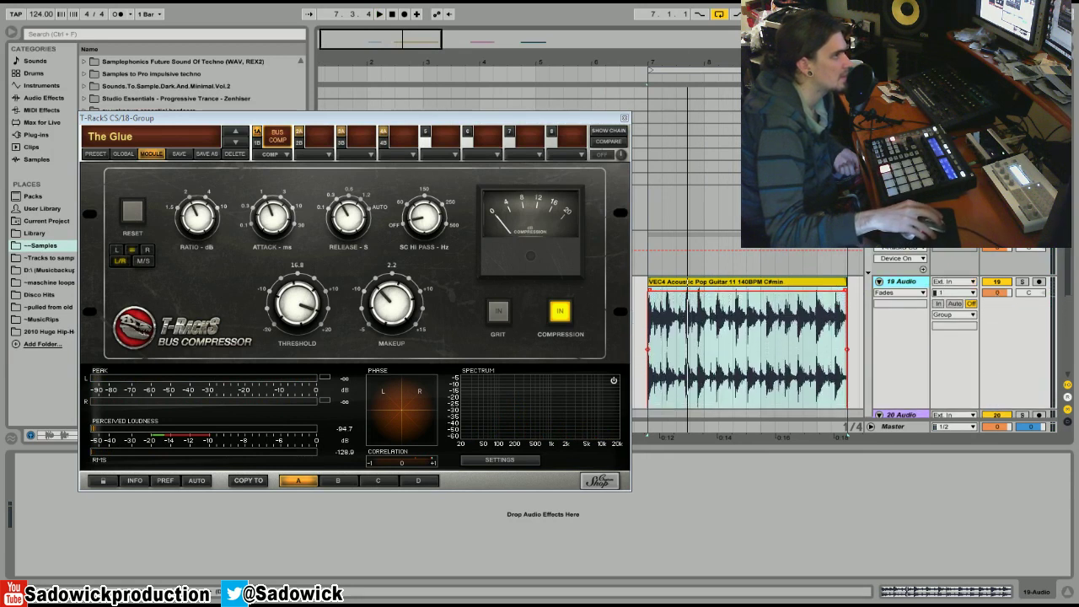
left_click_drag(660, 59, 660, 93)
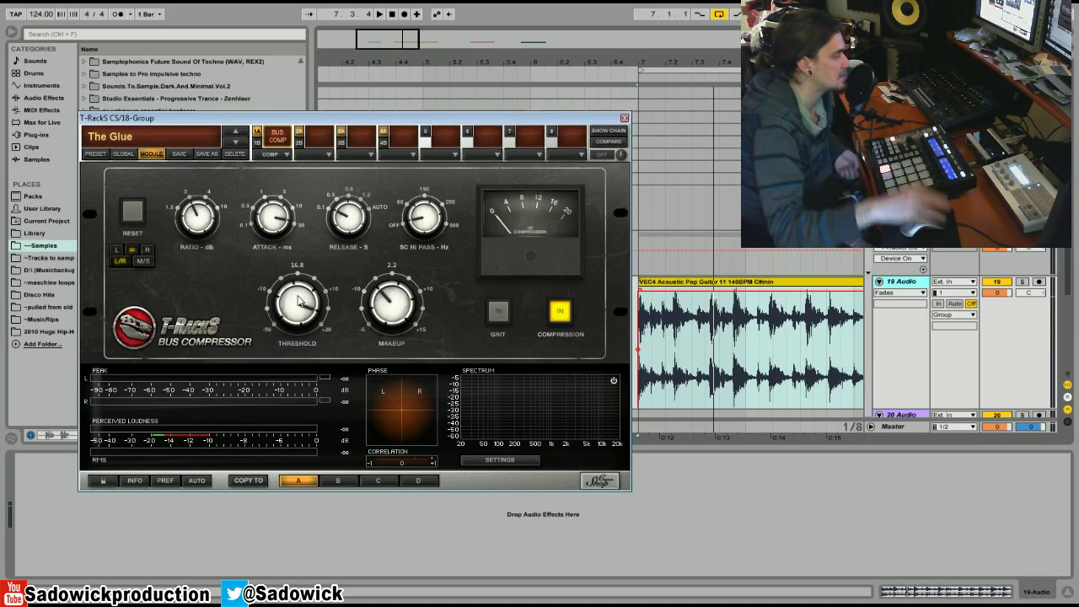
Step: Lower the threshold to -0.5 during playback, A/B compression on and off, then stop
key("space")
left_click_drag(299, 305, 291, 379)
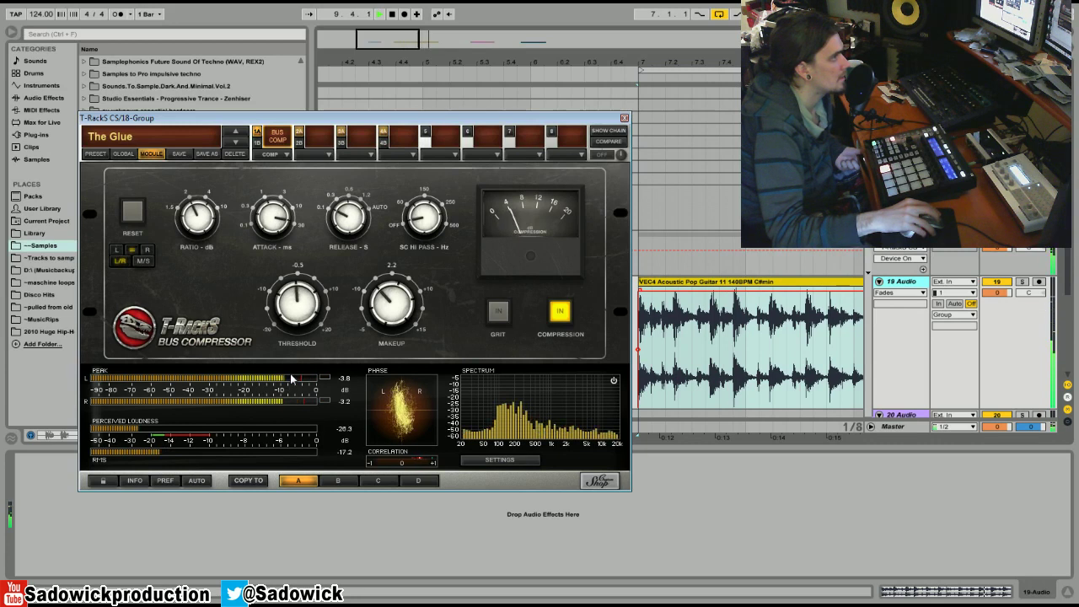
left_click(559, 312)
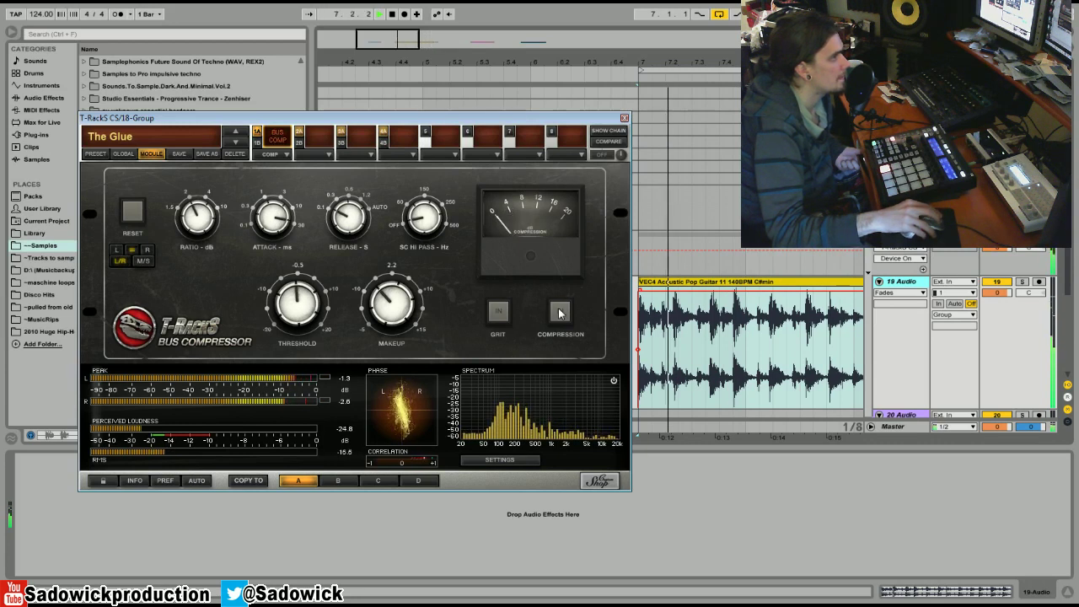
left_click(559, 311)
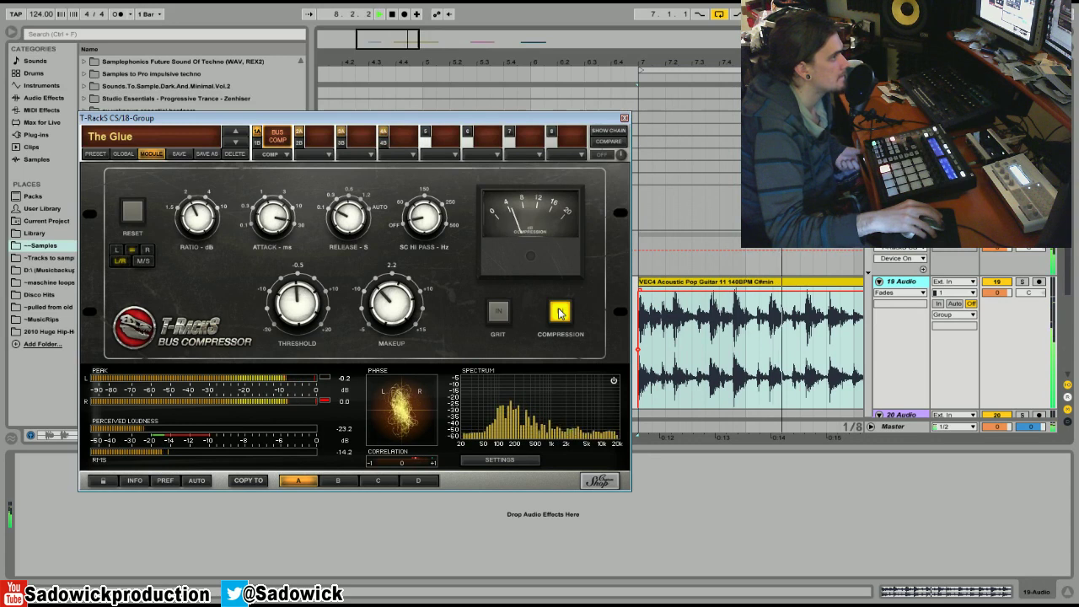
left_click(559, 312)
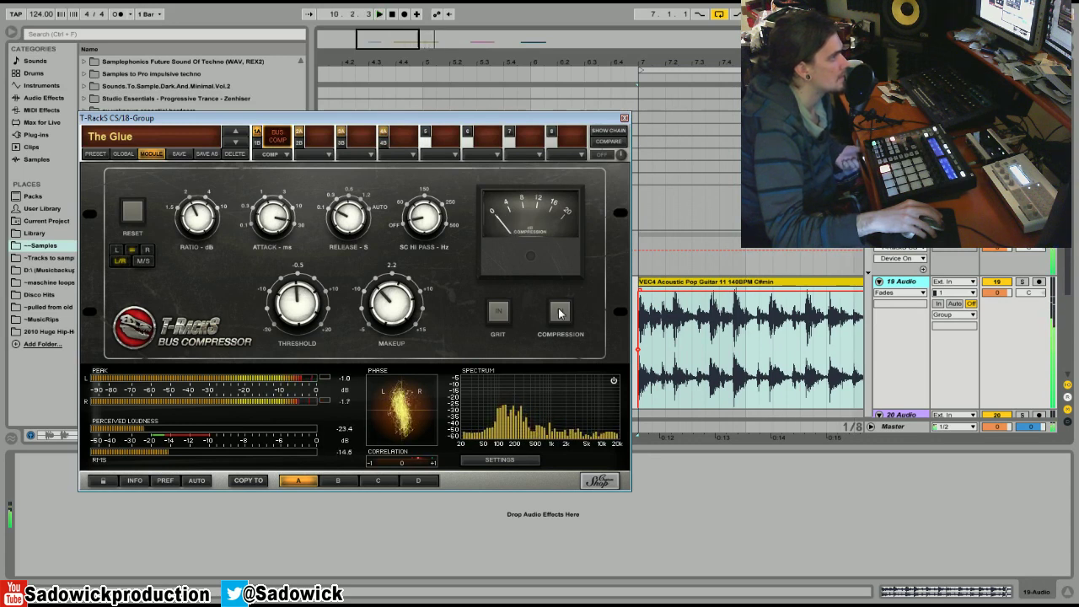
key("space")
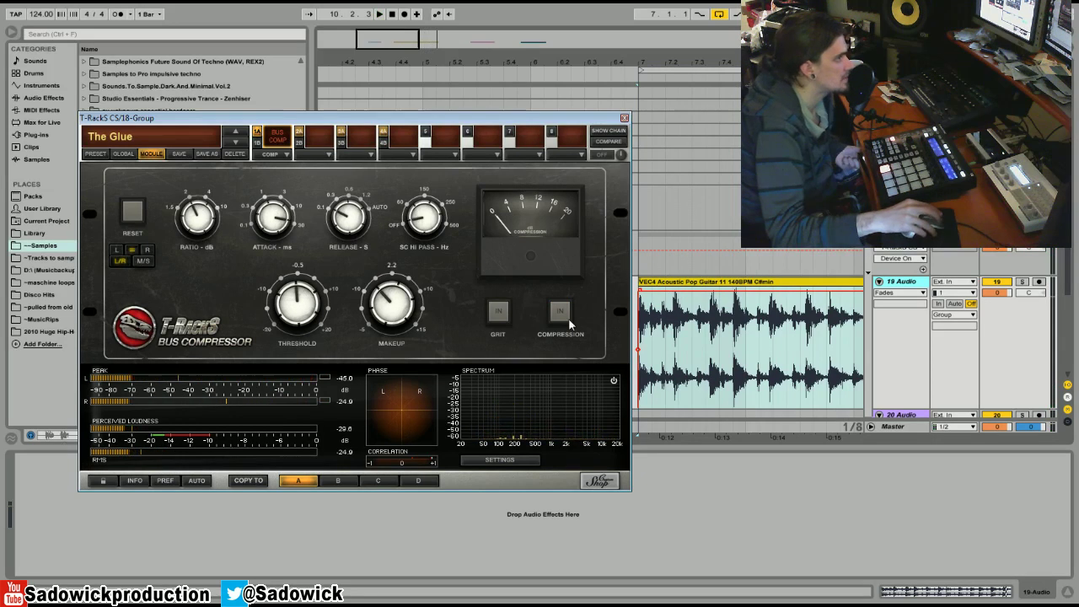
Step: Replay the loops, switching compression in and then out again to compare
key("space")
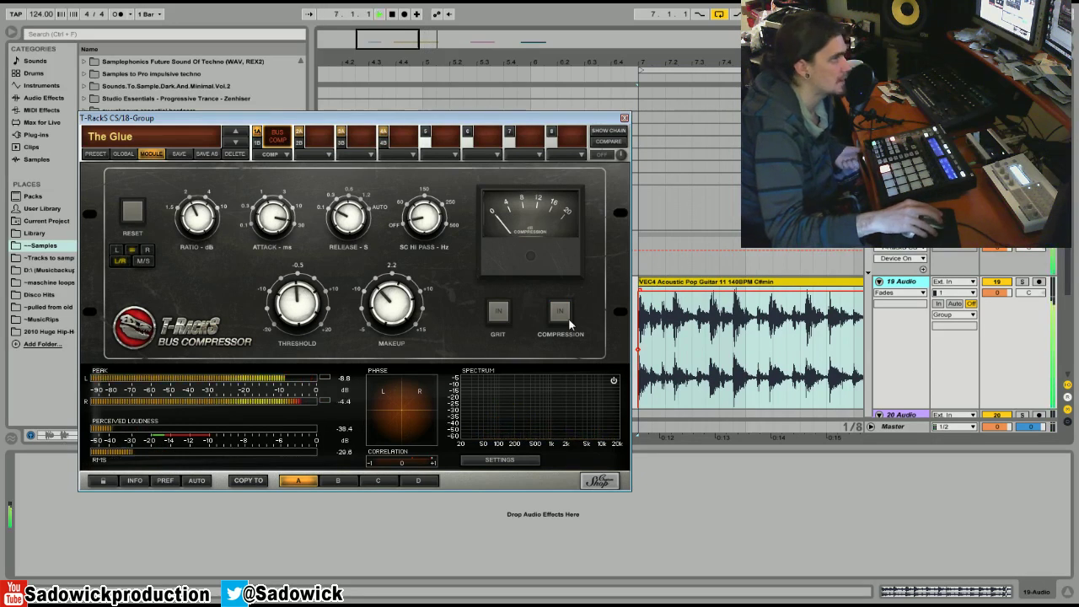
left_click(569, 322)
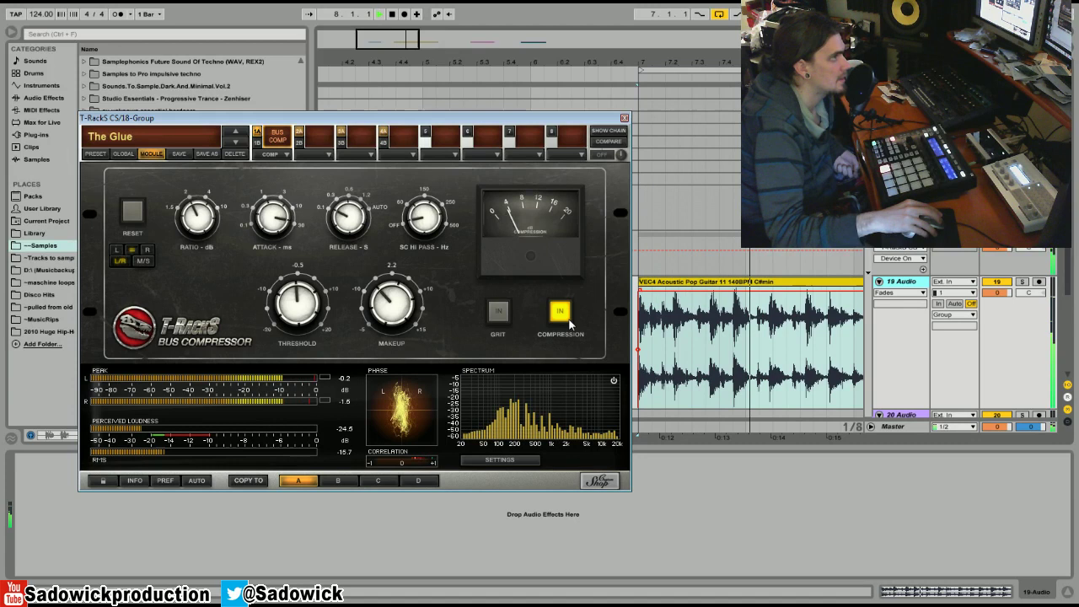
left_click(568, 322)
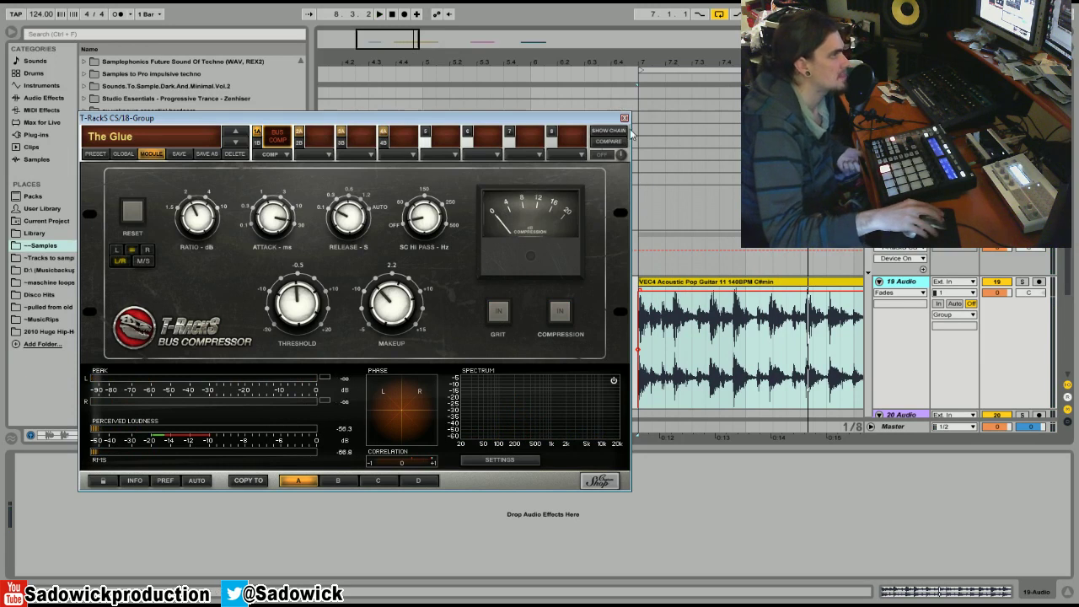
Step: Zoom the arrangement out and loop playback around the VMH2 Drumloop 011 clip
left_click_drag(688, 37, 537, 62)
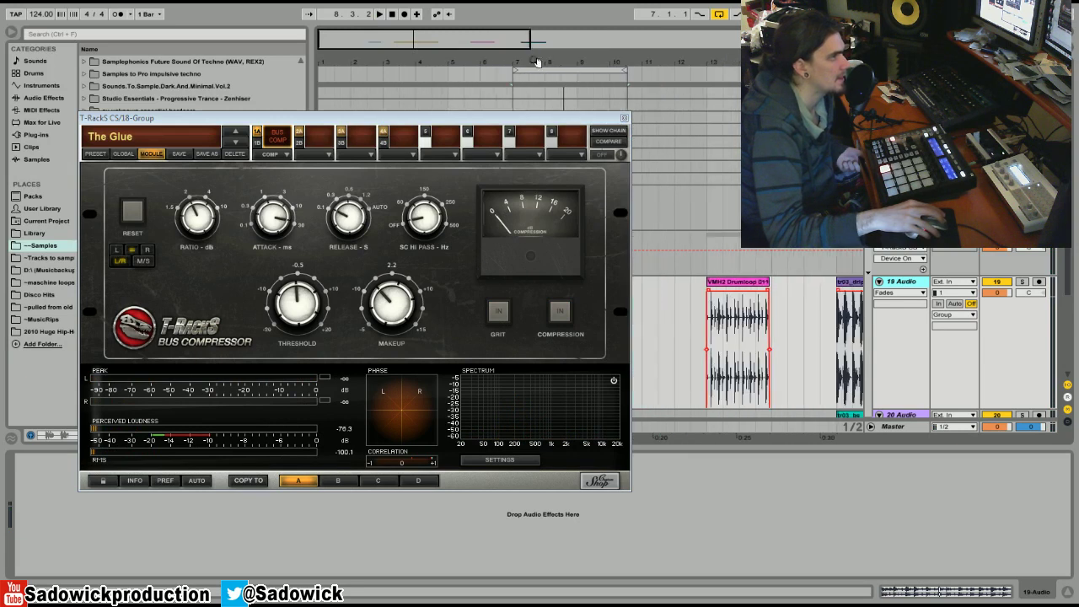
right_click(729, 286)
left_click(796, 427)
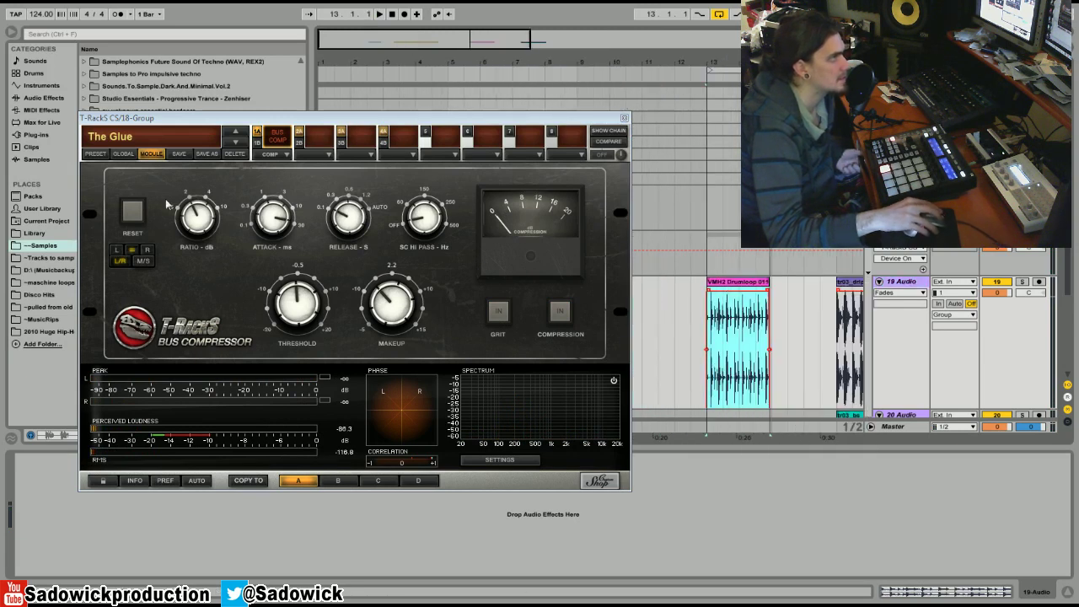
Step: Briefly play the loop through the Bus Compressor, then zoom in on the drumloop clip
key("space")
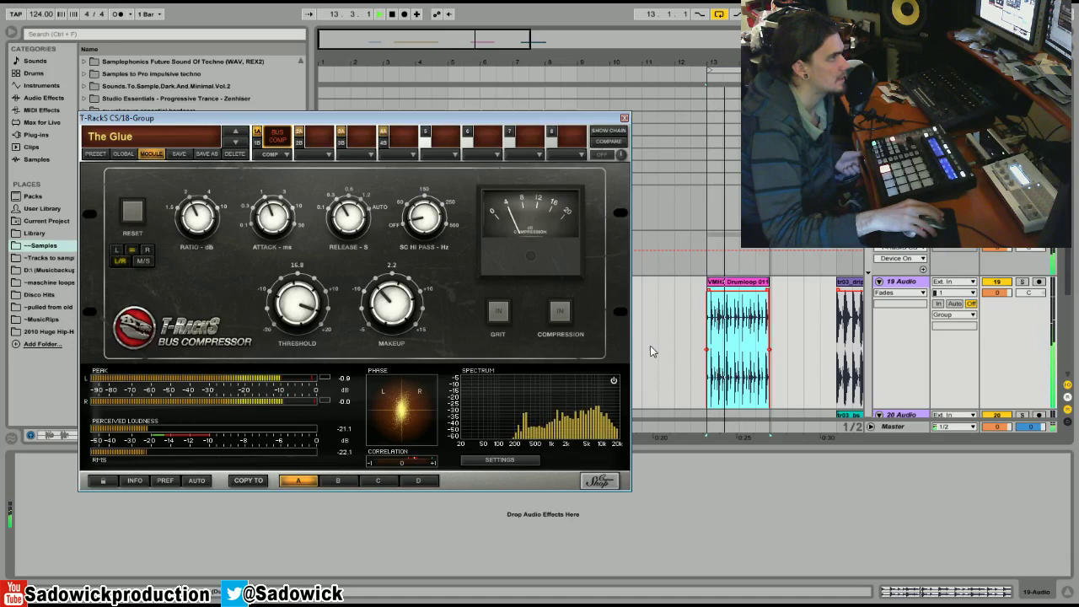
key("space")
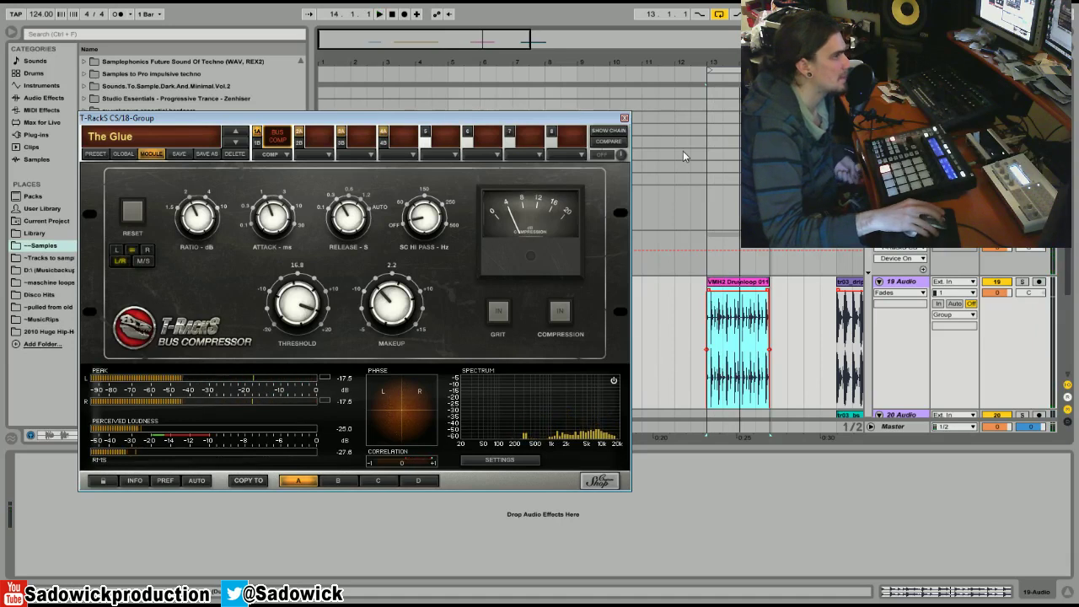
key("plus")
key("plus")
key("plus")
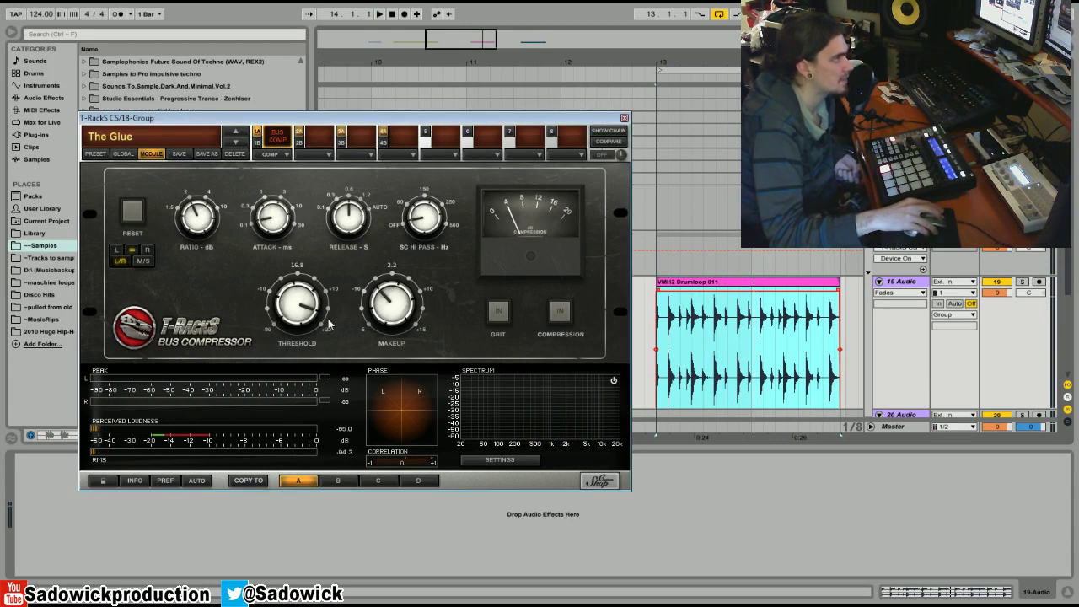
Step: Engage compression and lower the threshold to 9.5 while the drum loop plays
left_click_drag(329, 325, 301, 253)
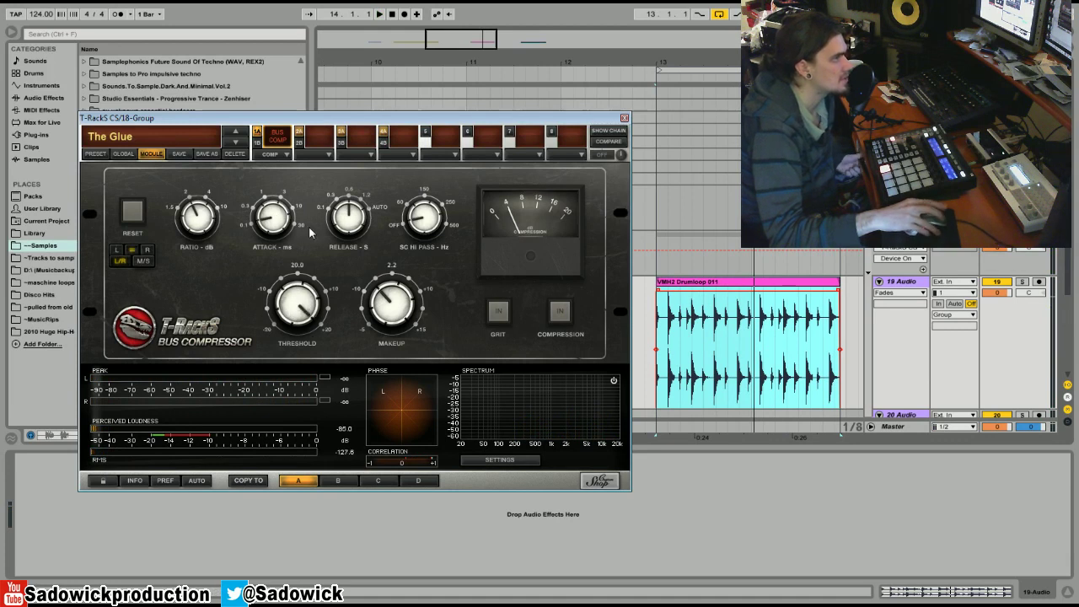
key("space")
left_click(560, 312)
left_click_drag(322, 295, 293, 356)
key("space")
key("space")
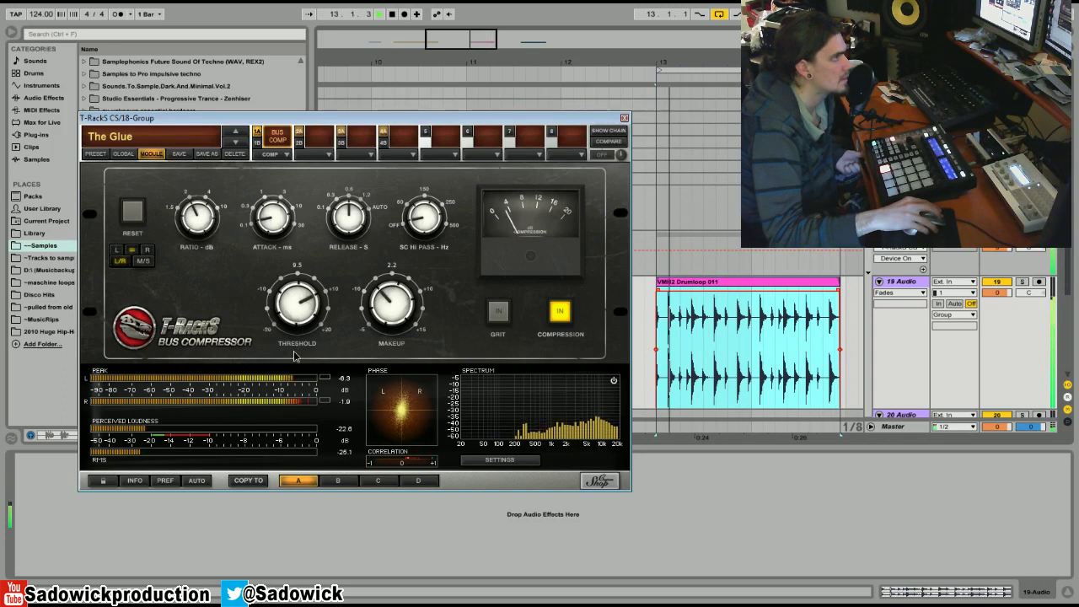
Step: Compare bypassed and compressed drums, then raise makeup to 2.9
left_click(561, 314)
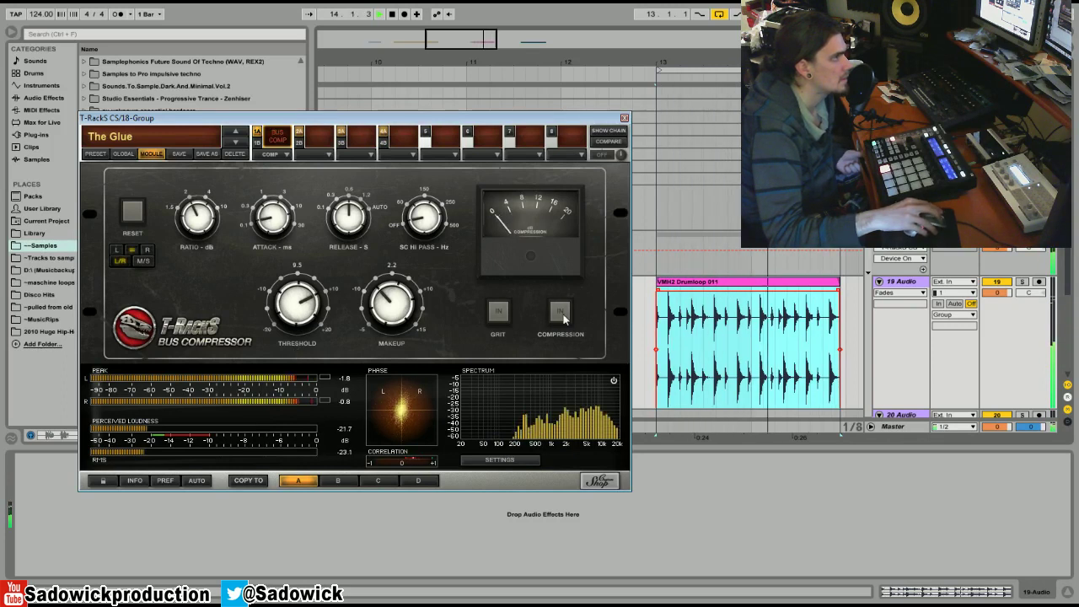
left_click(561, 314)
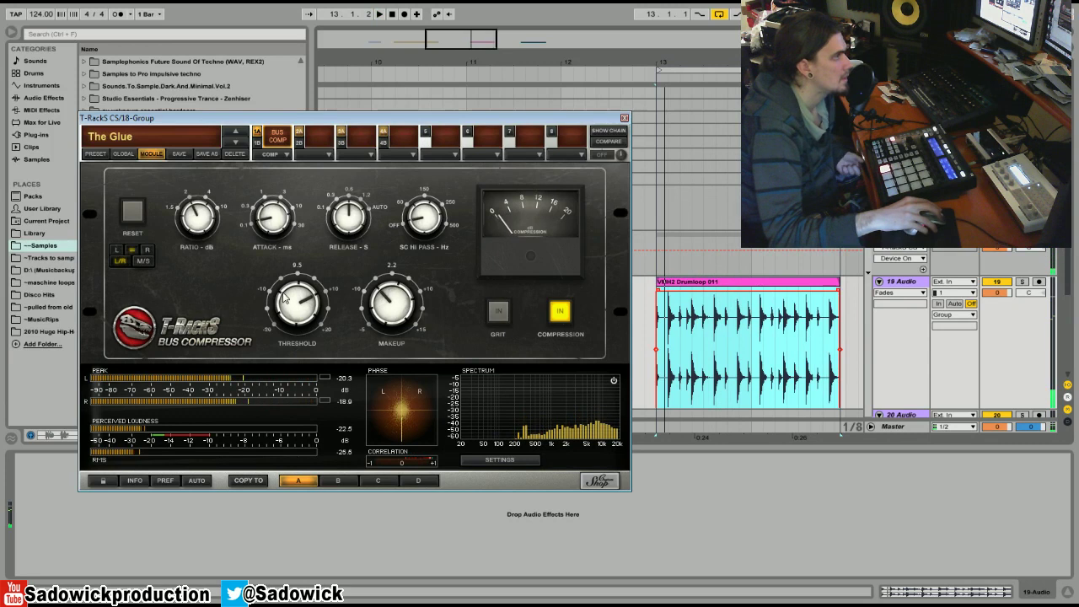
left_click_drag(386, 308, 385, 301)
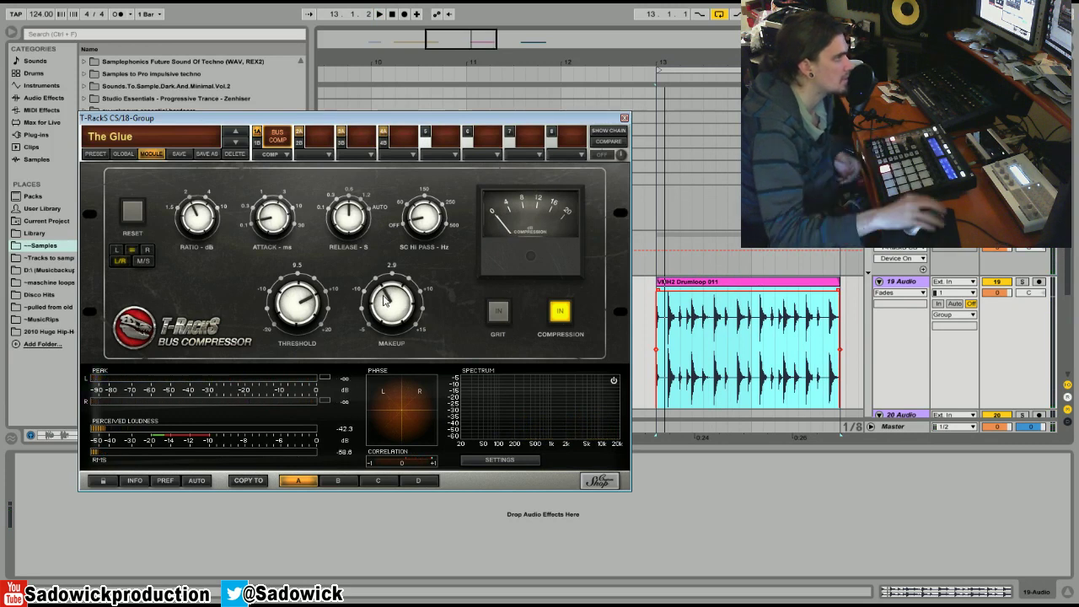
Step: Resume playback, zoom into the clip and select a short range around a drum hit
left_click(676, 110)
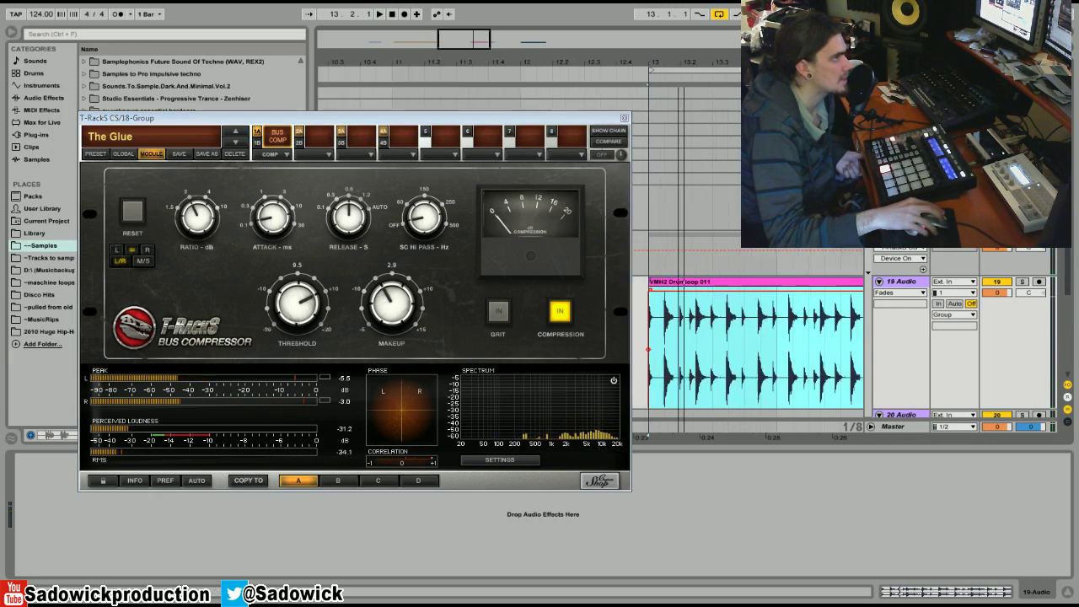
scroll(708, 314, "up", 3)
scroll(704, 70, "up", 3)
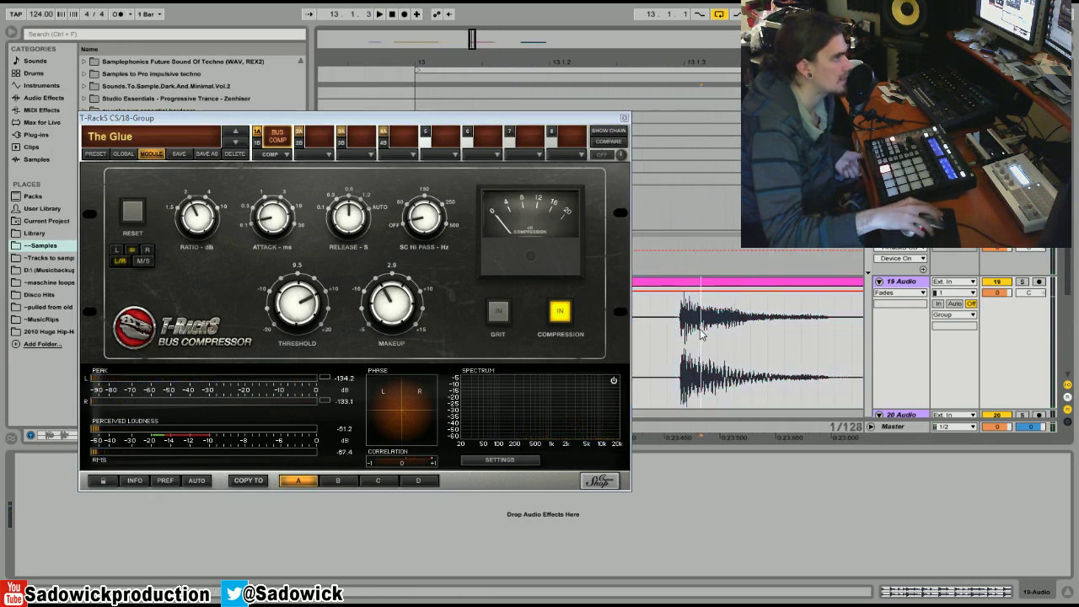
left_click_drag(700, 335, 683, 341)
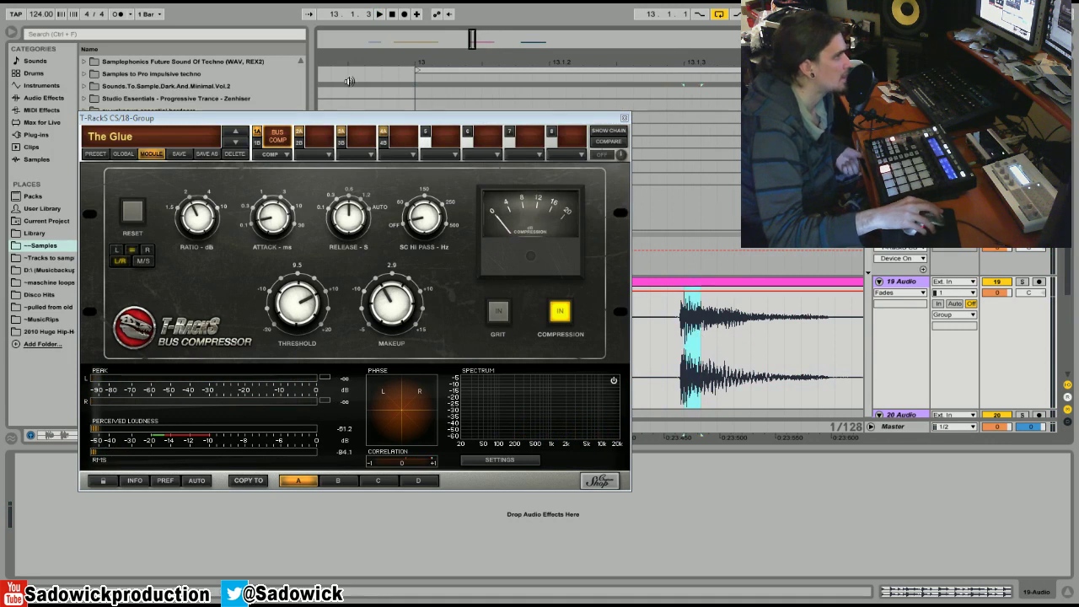
Step: Move the T-RackS window further left, clear the time selection and zoom back out
left_click_drag(361, 117, 311, 116)
left_click(679, 341)
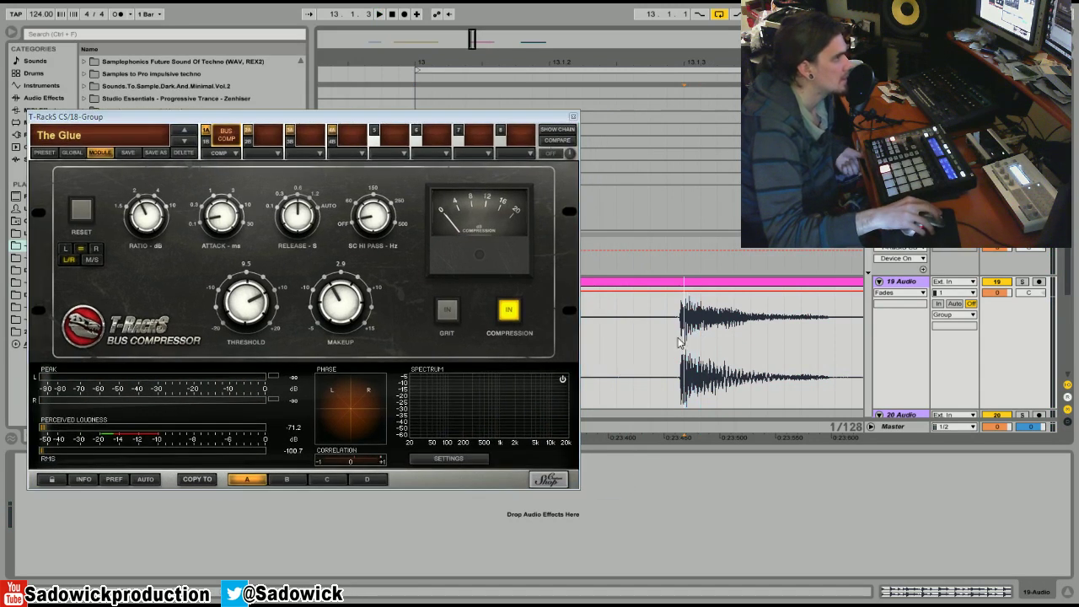
scroll(700, 110, "up", 3)
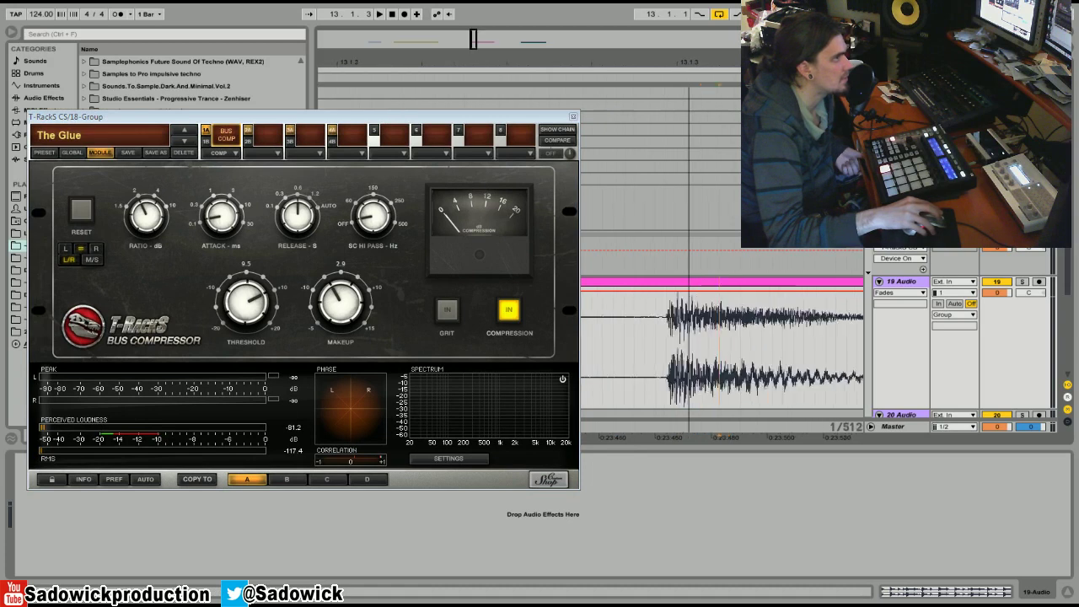
scroll(643, 371, "up", 5)
scroll(633, 75, "down", 8)
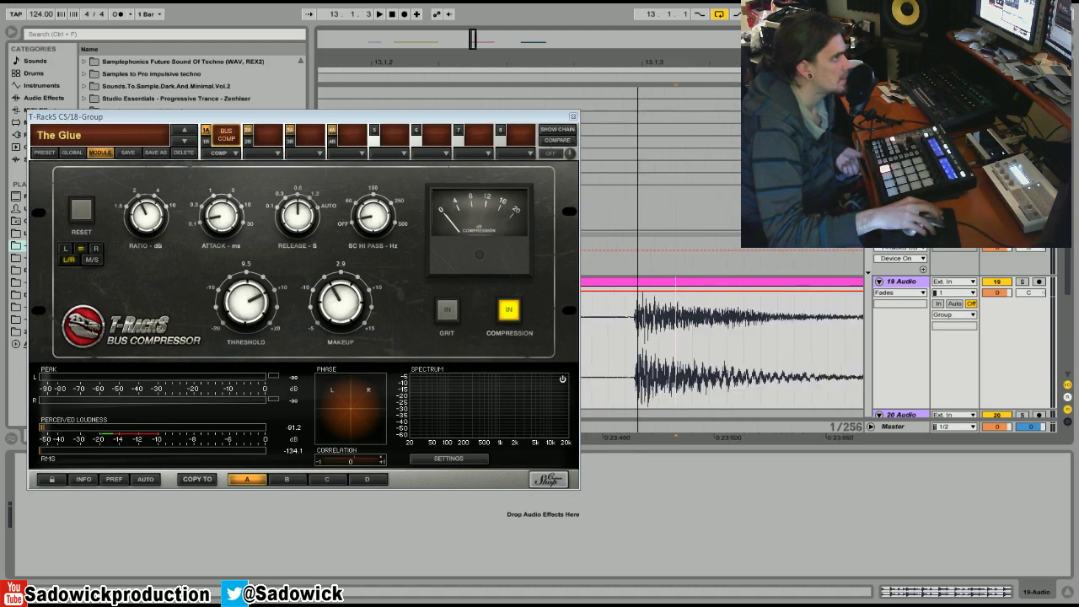
scroll(617, 67, "up", 1)
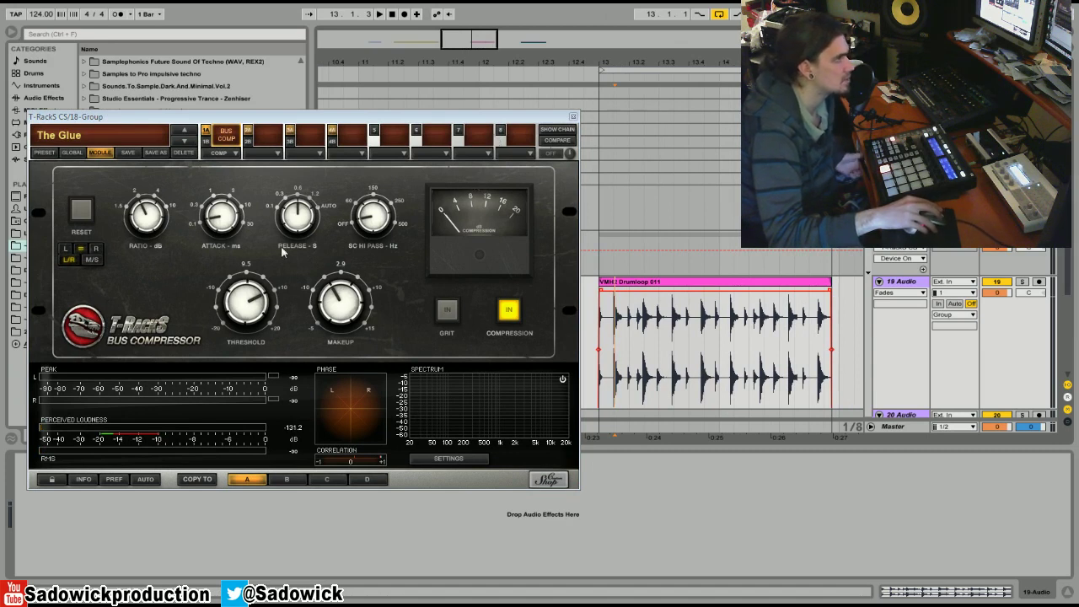
Step: Raise the threshold to 13.5, A/B compression off and on during playback, then zoom out
scroll(253, 313, "up", 4)
key("space")
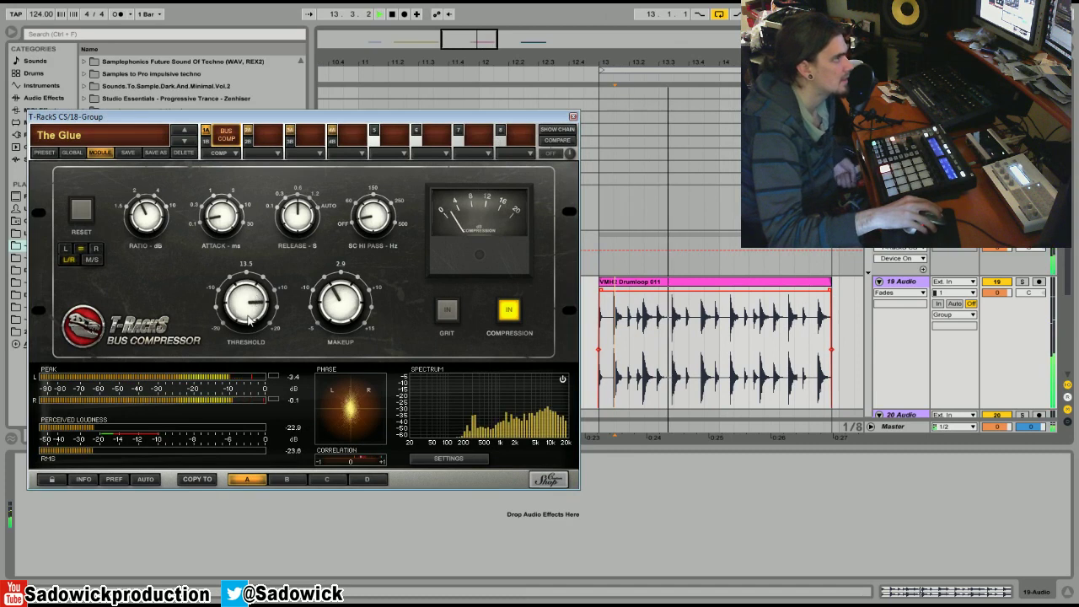
left_click(509, 311)
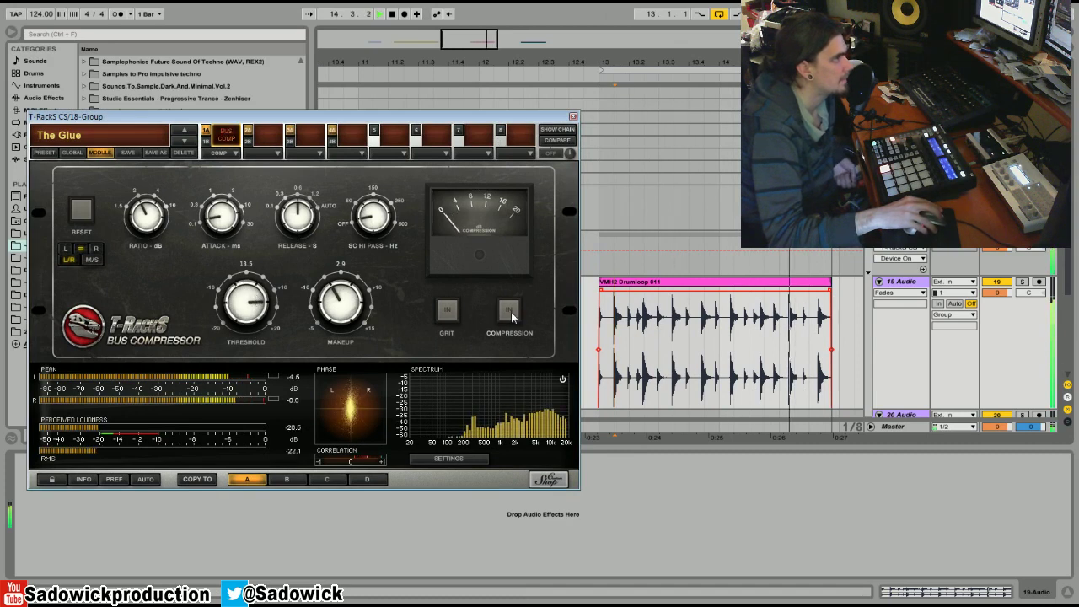
left_click(509, 311)
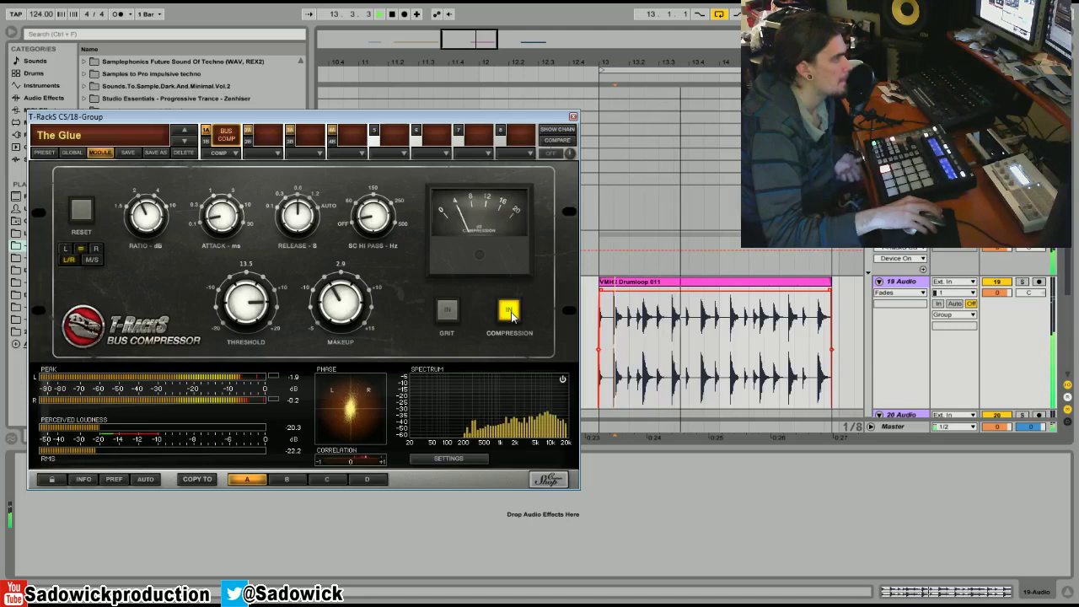
key("space")
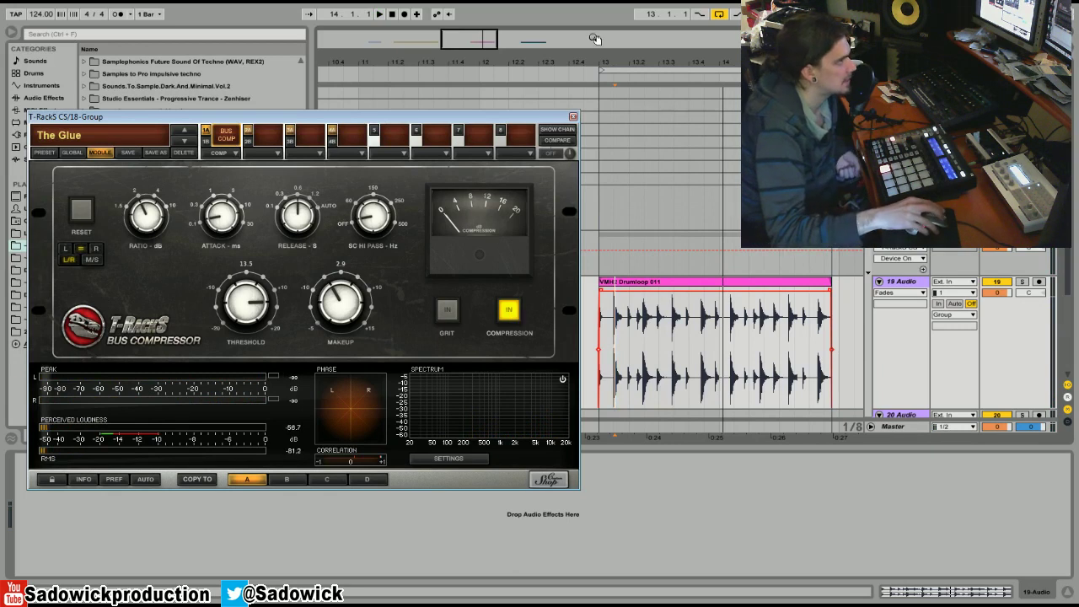
mouse_move(609, 63)
left_mouse_down()
mouse_move(684, 66)
mouse_move(622, 63)
left_mouse_up()
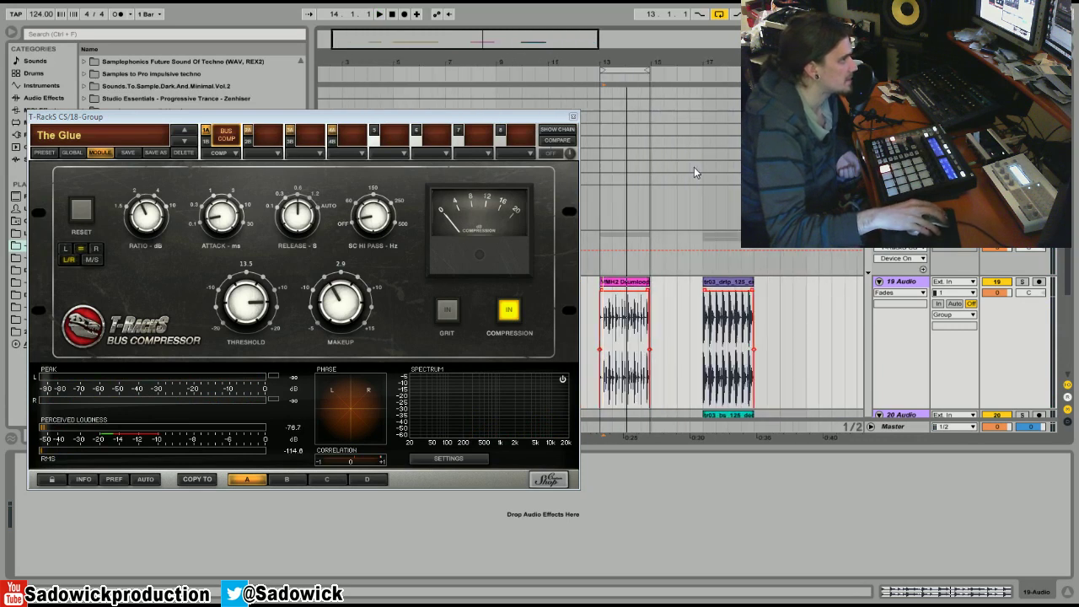
scroll(725, 307, "down", 2)
Step: Reset the group track's Bus Compressor to threshold 16.8 and makeup 2.2
left_click(748, 283)
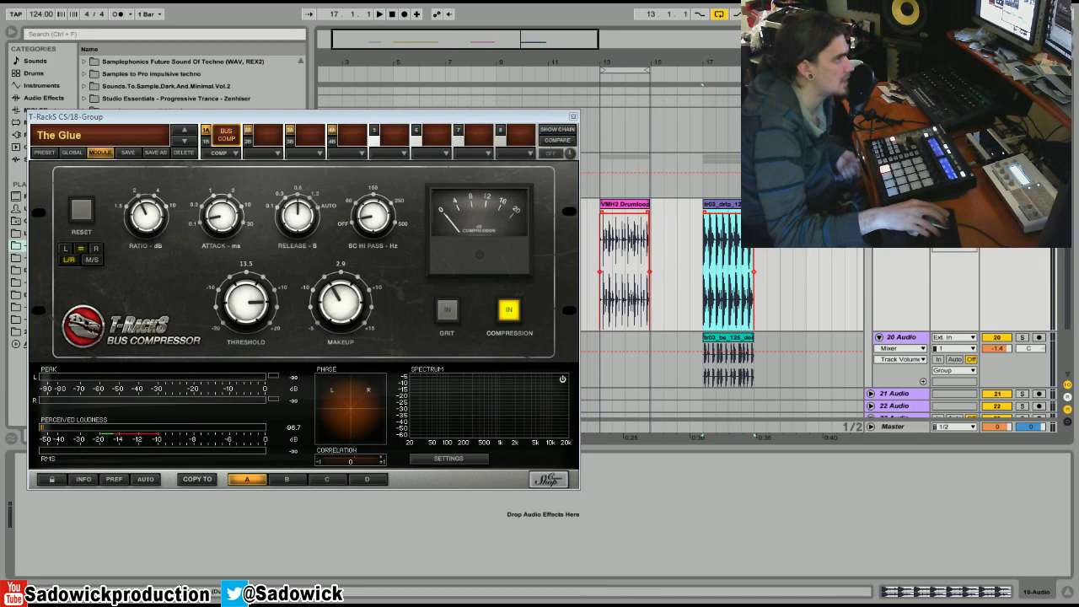
left_click(868, 287)
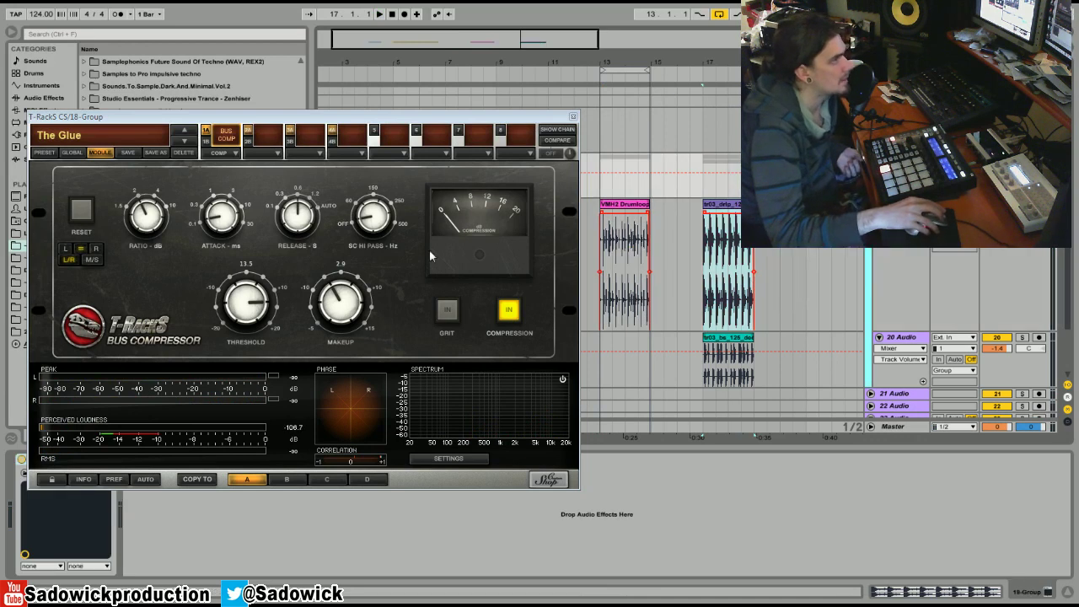
left_click(87, 217)
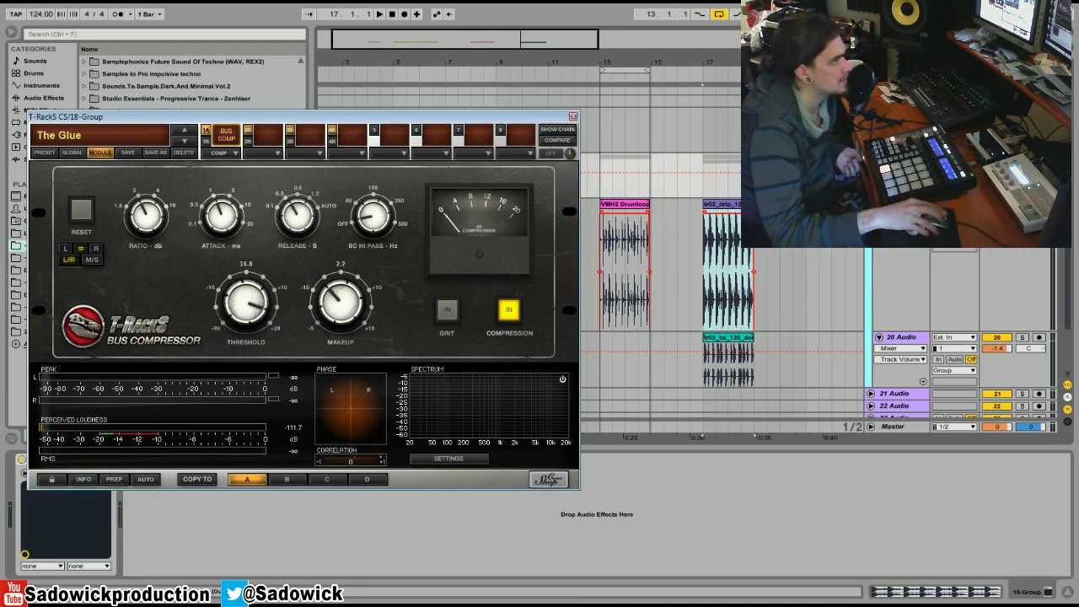
left_click(701, 162)
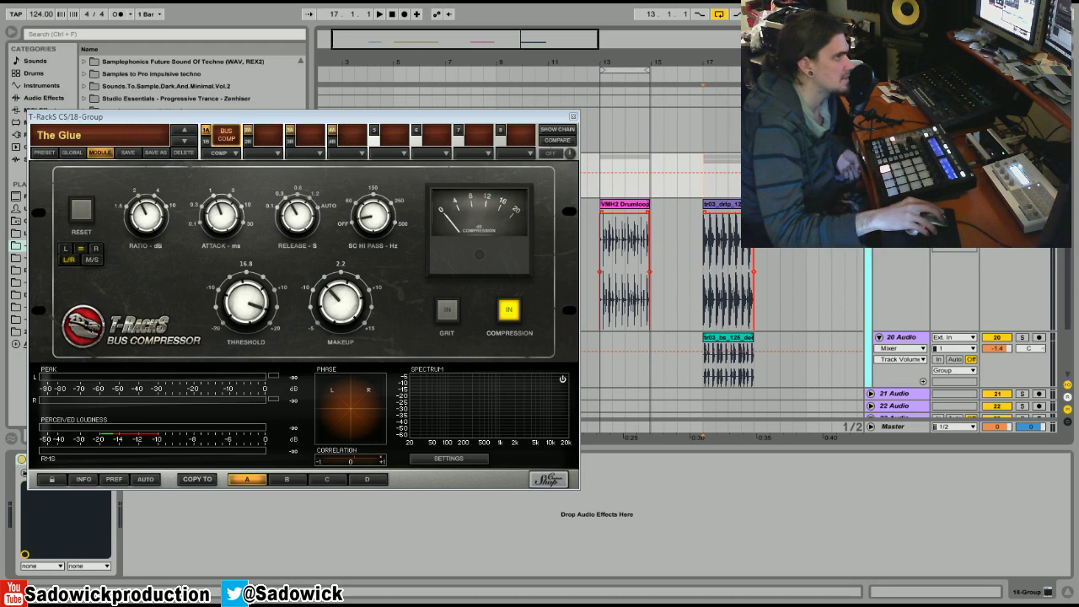
Step: Loop playback around the drip percussion clip and select the group track at bar 17
right_click(729, 211)
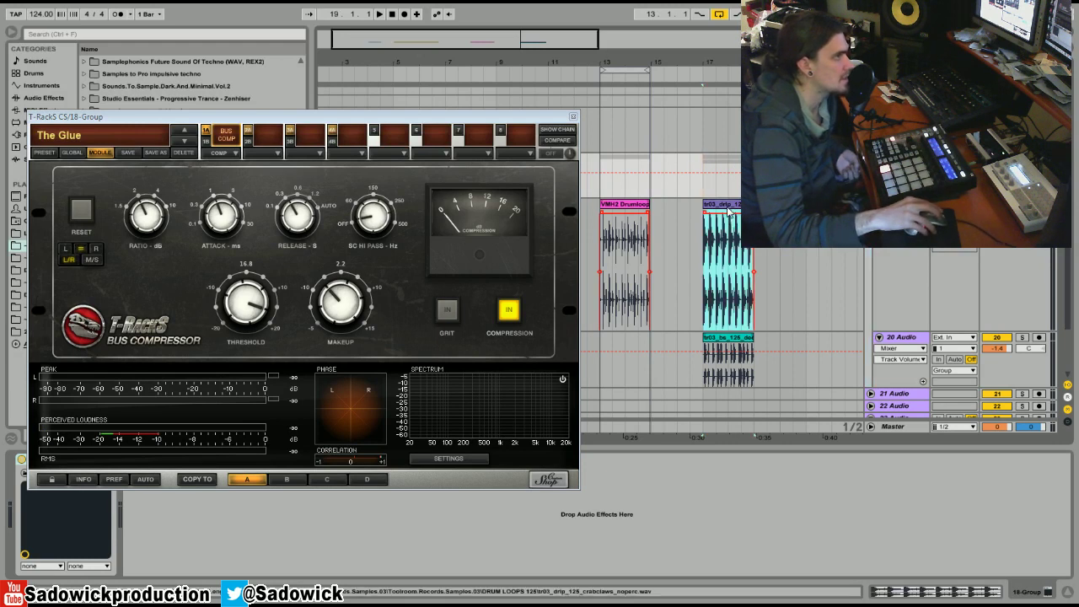
left_click(782, 361)
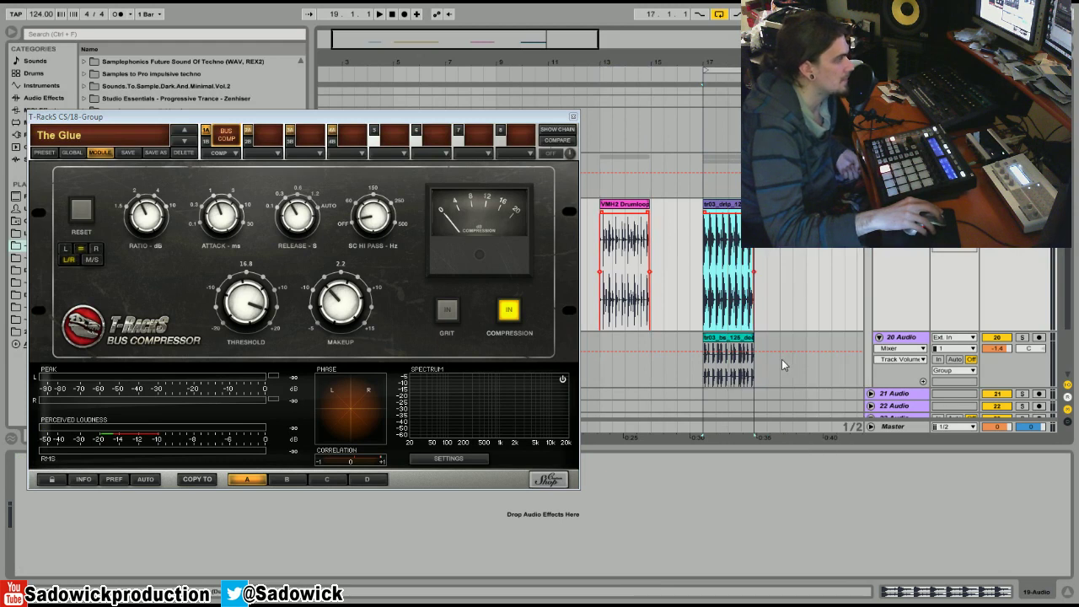
left_click(702, 169)
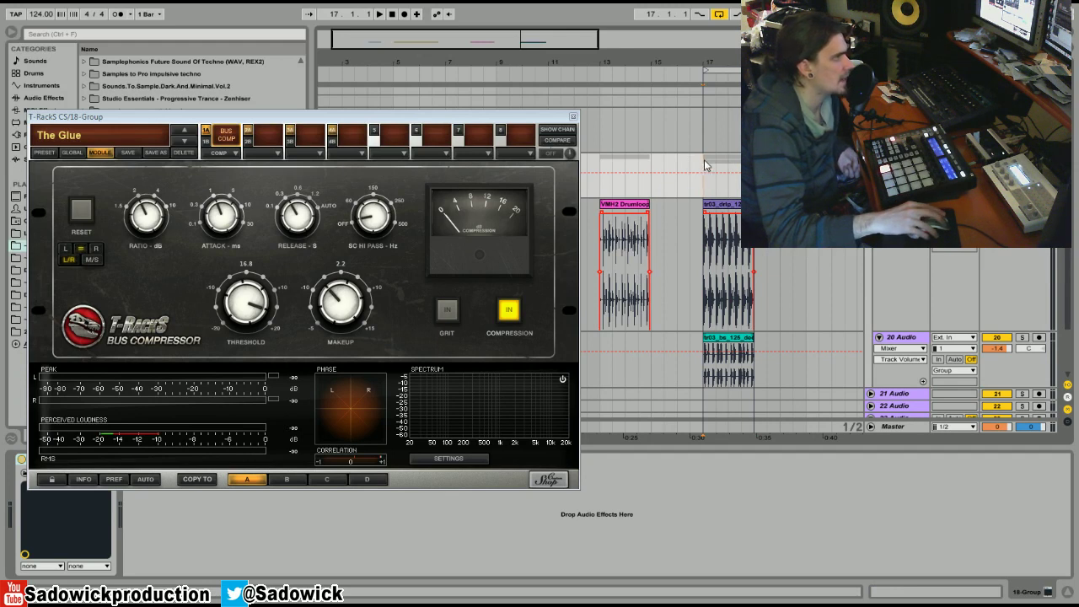
Step: Raise the threshold to about 20 and listen to the drum group
left_click_drag(249, 311, 236, 327)
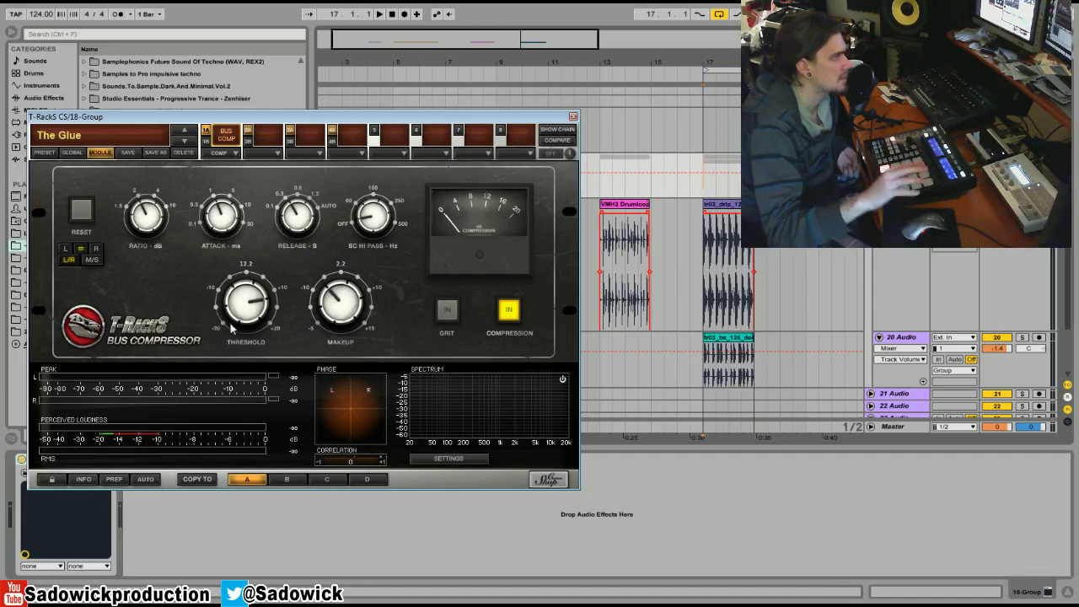
left_click_drag(239, 312, 248, 264)
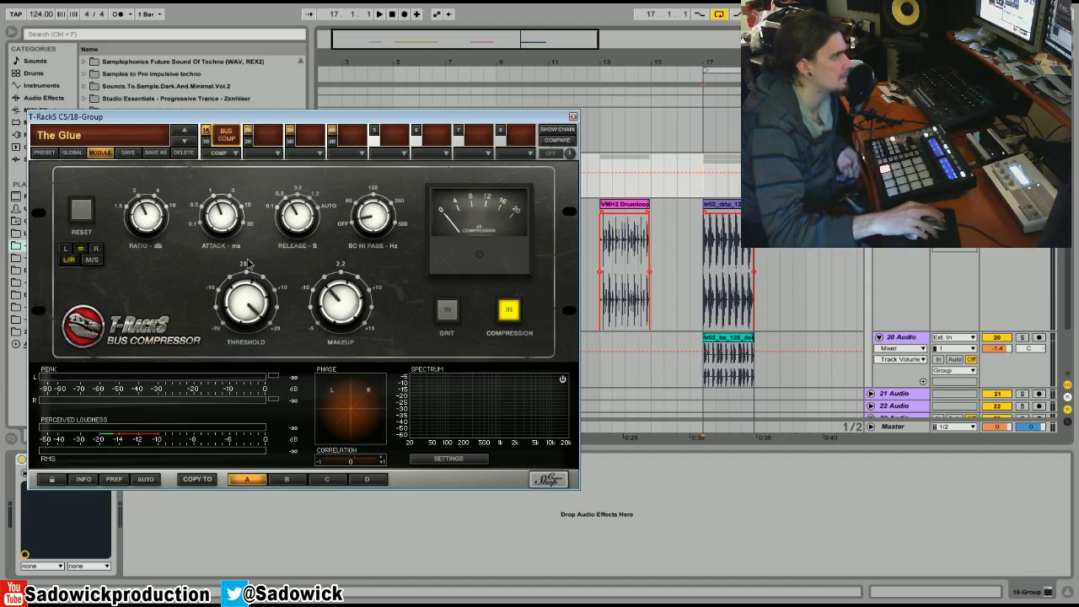
left_click(628, 196)
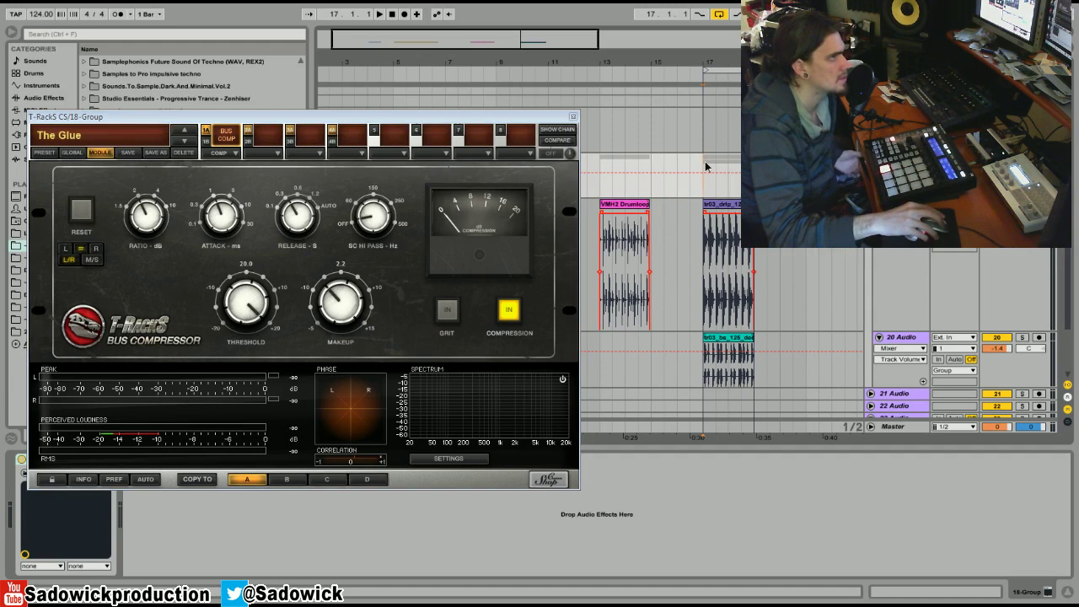
key("space")
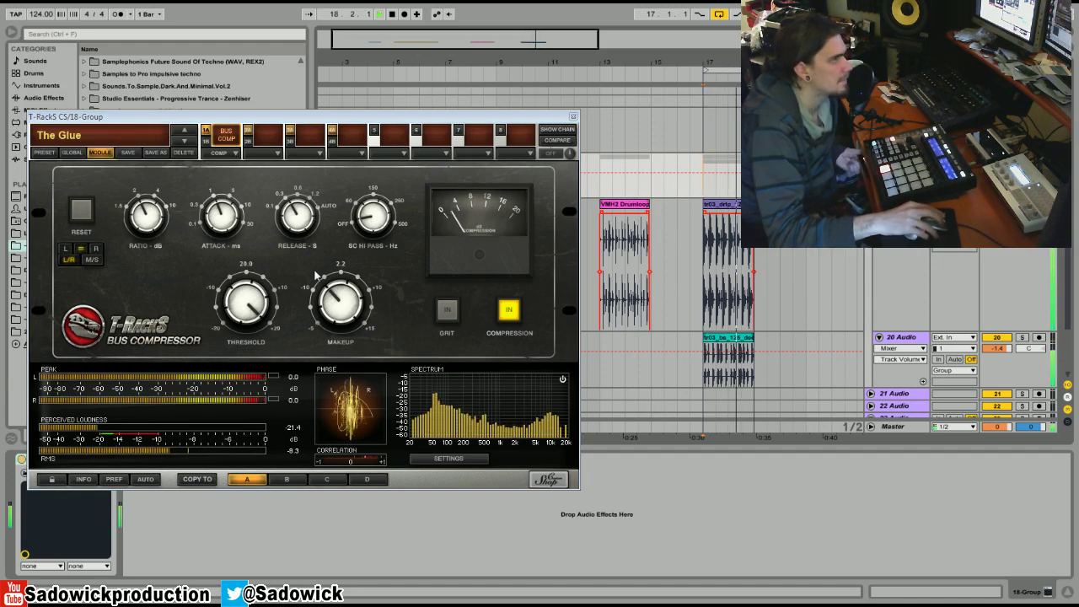
key("space")
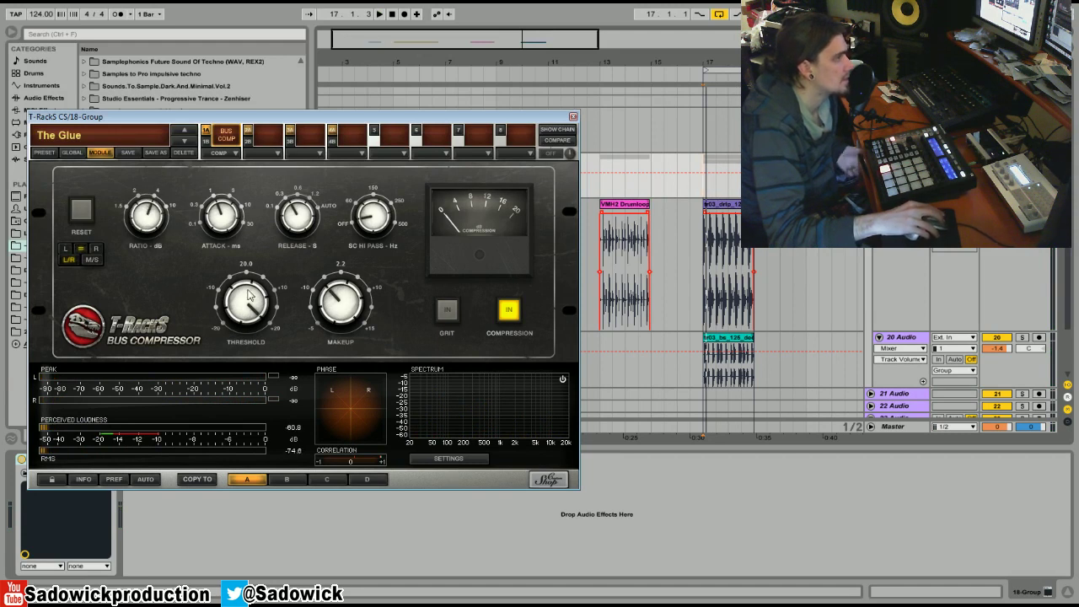
Step: Lower the threshold in stages through 13.8 and 5.2 down to 1.2 while listening
key("space")
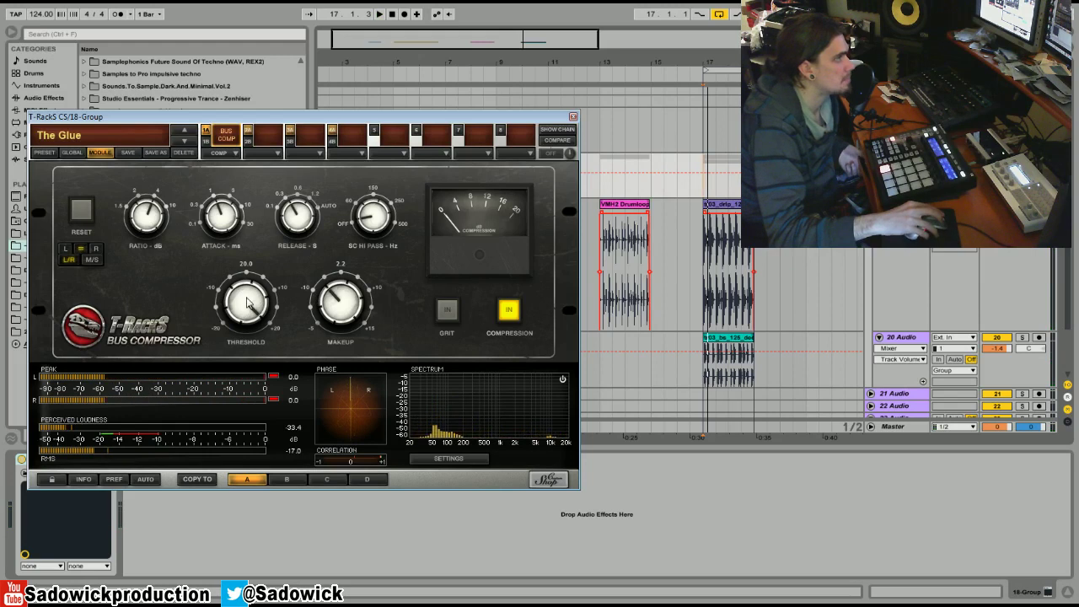
key("space")
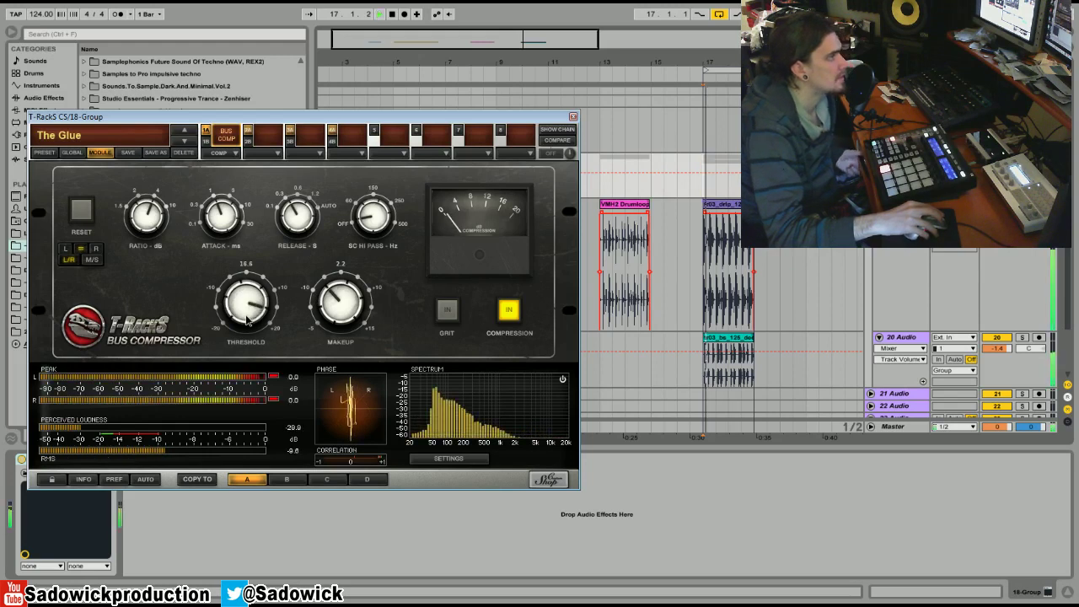
left_click_drag(248, 310, 248, 327)
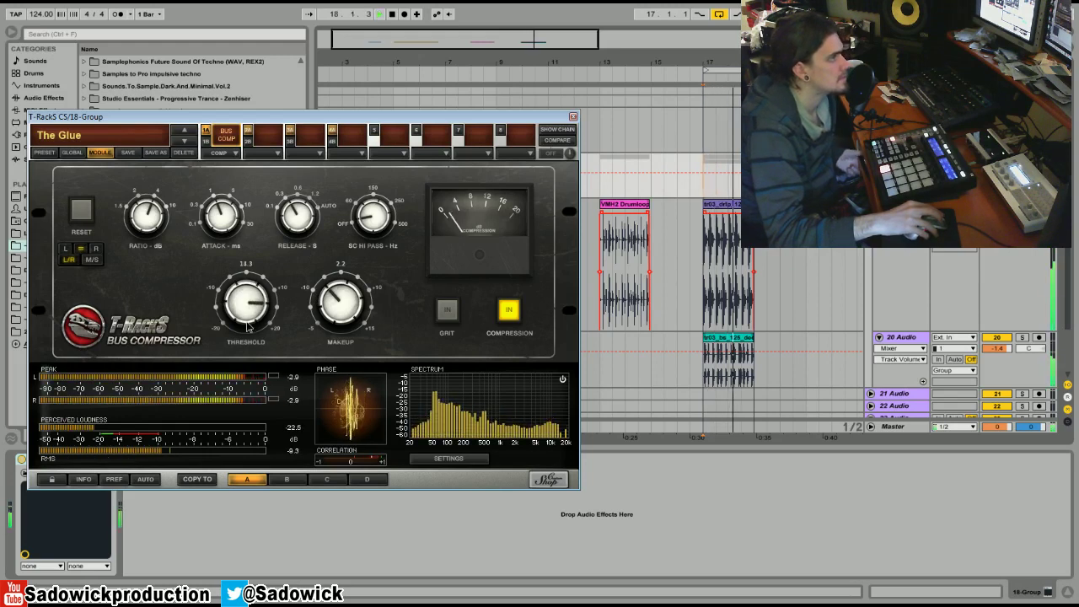
key("space")
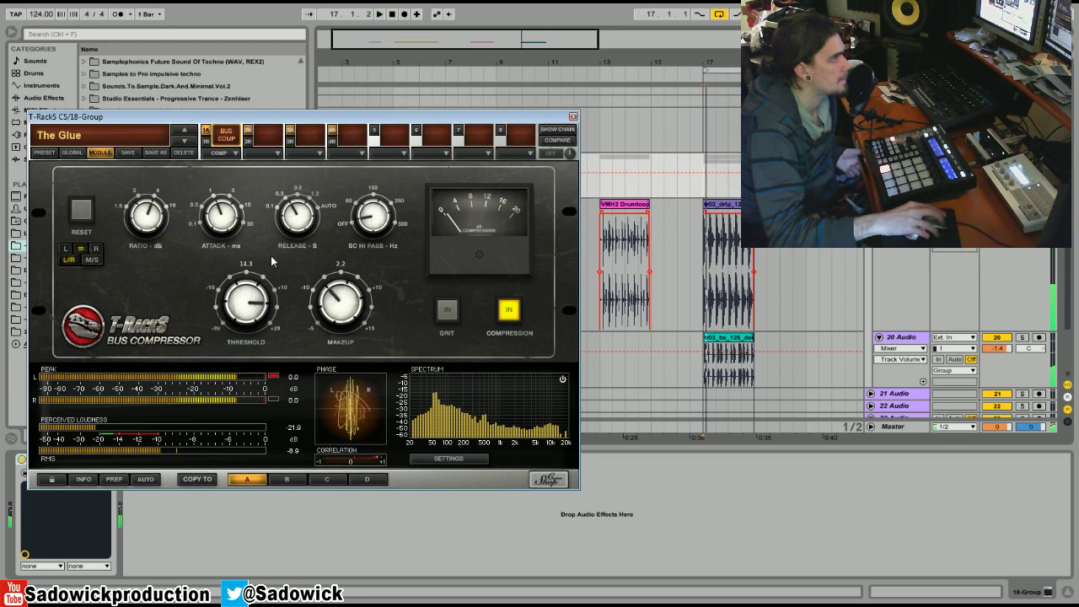
left_click_drag(248, 297, 249, 333)
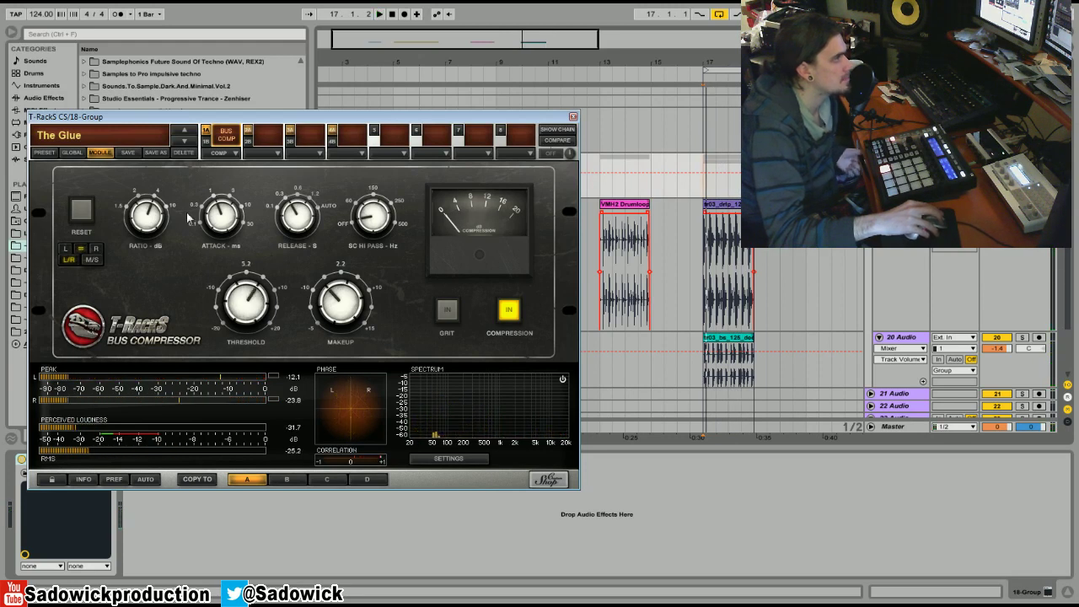
key("space")
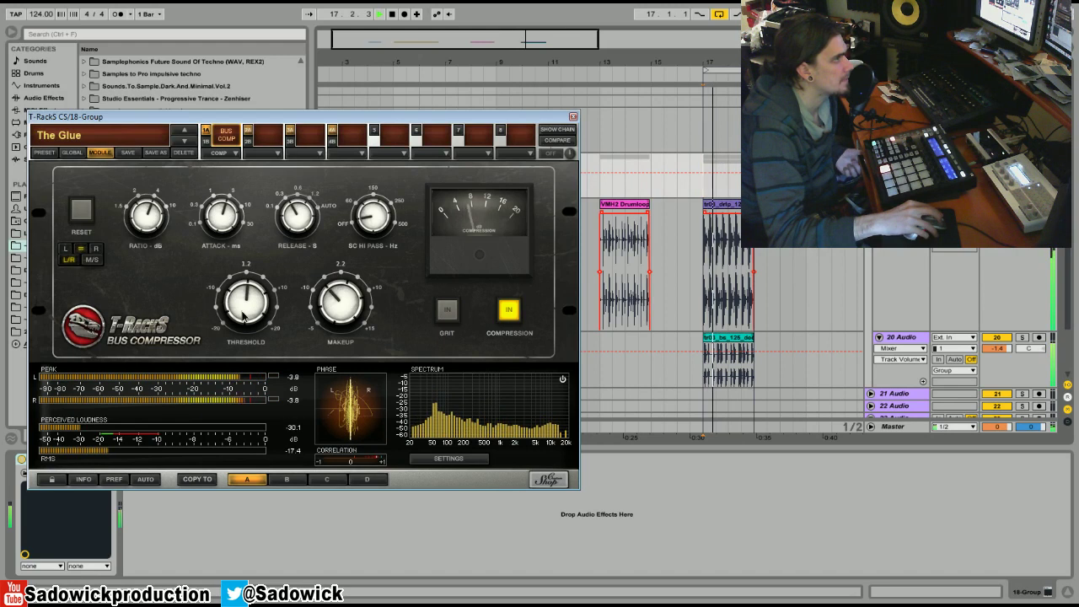
left_click_drag(247, 300, 247, 311)
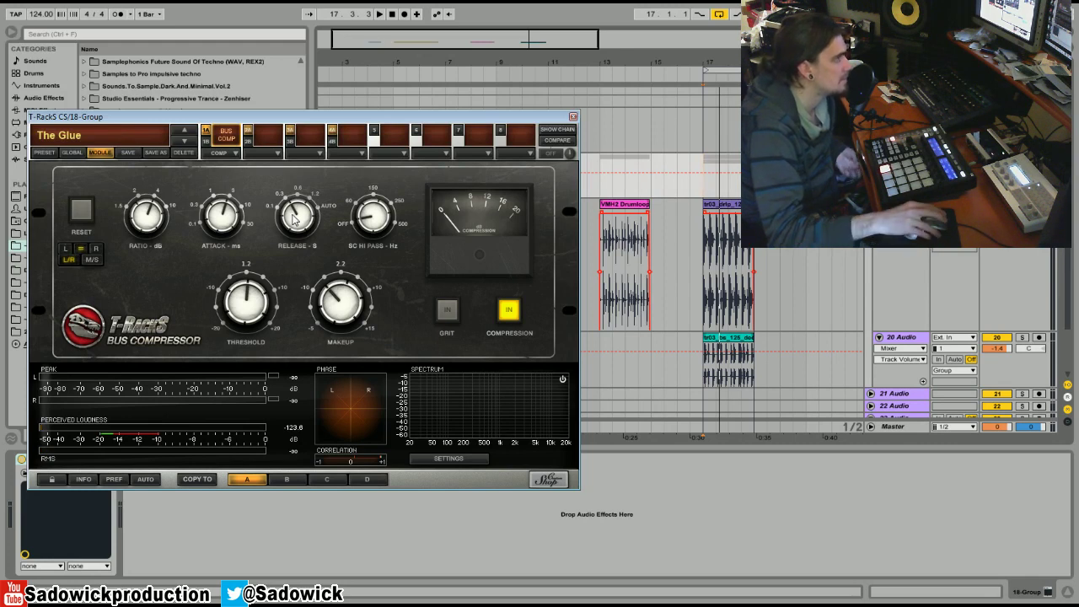
Step: Audition the current setting, lower the threshold to about -3.4, and listen again
key("space")
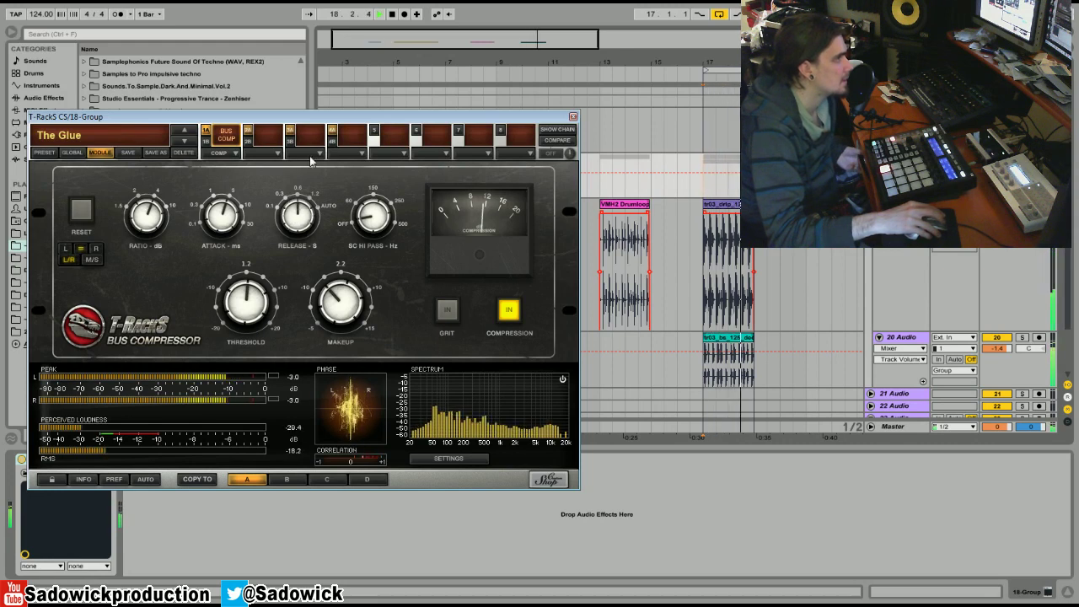
key("space")
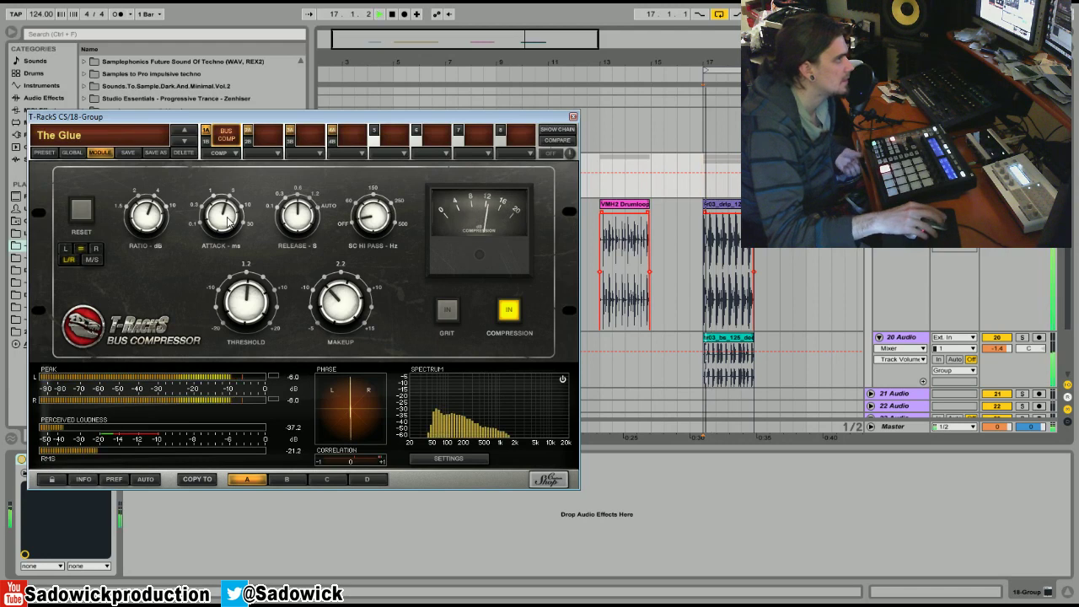
left_click_drag(246, 301, 251, 333)
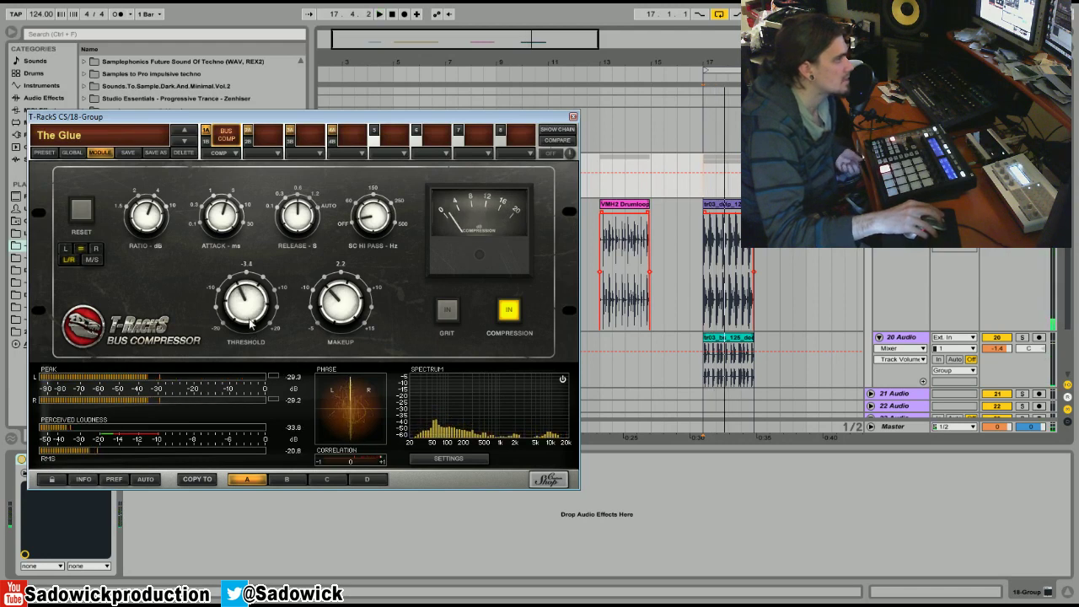
scroll(253, 309, "up", 2)
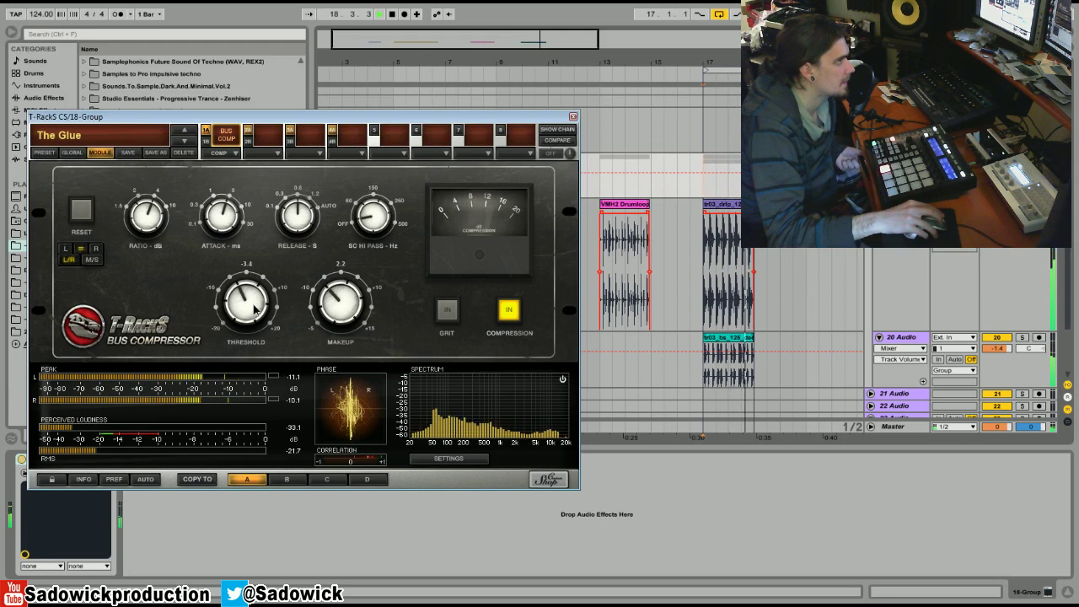
key("space")
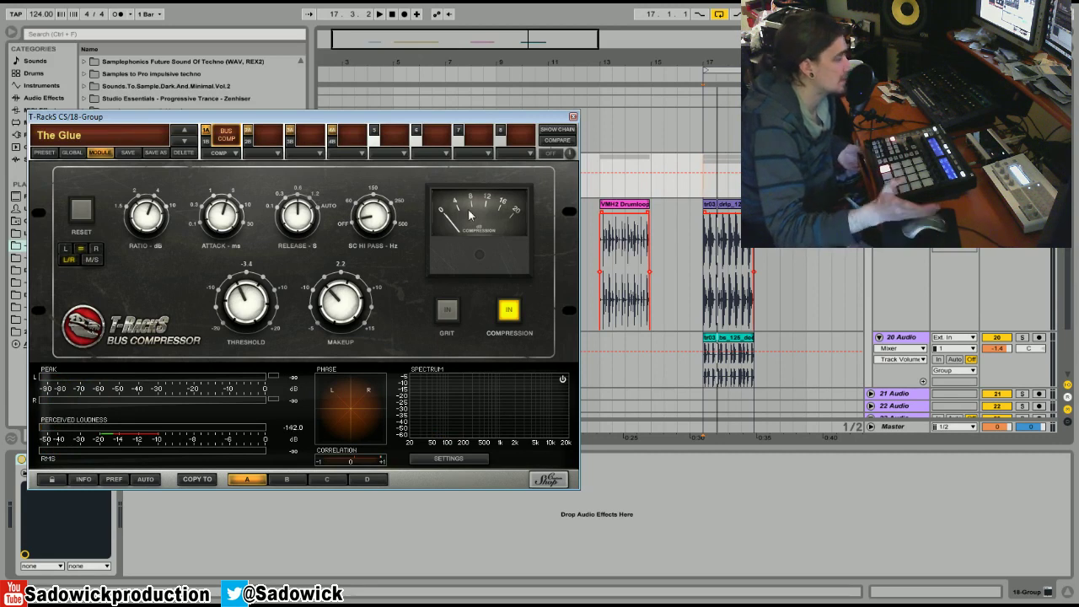
key("space")
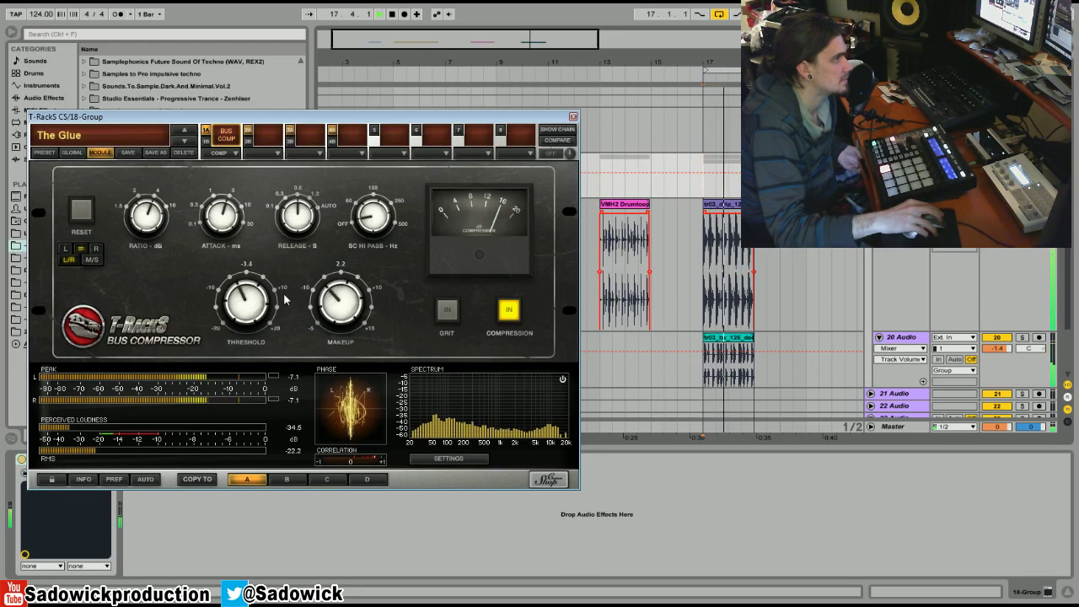
key("space")
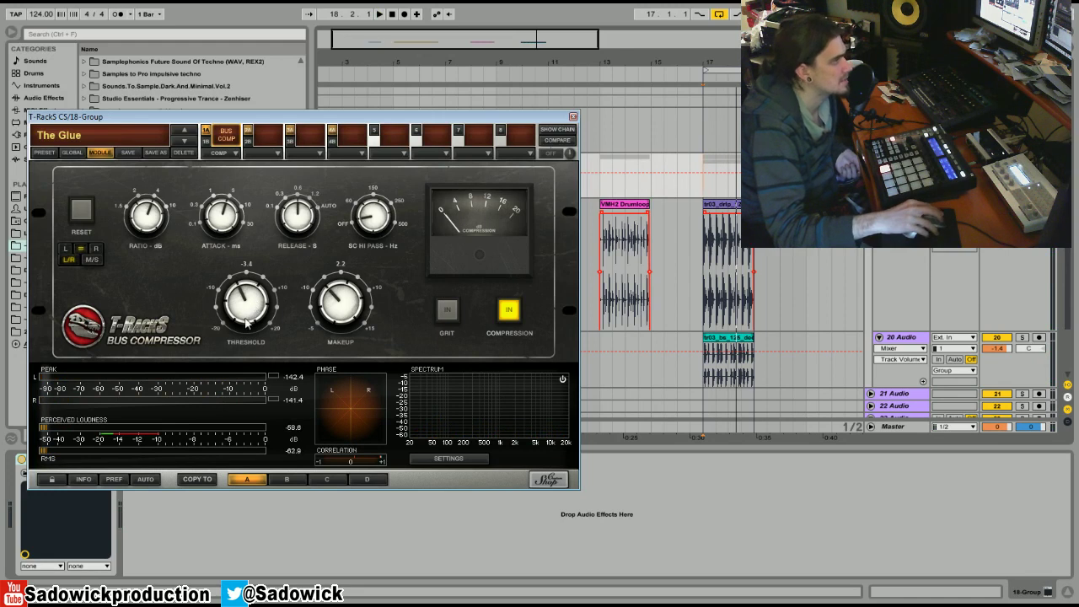
Step: Raise the threshold to 20, bring it down to 13.7 during playback, and switch compression off
left_click_drag(250, 314, 261, 222)
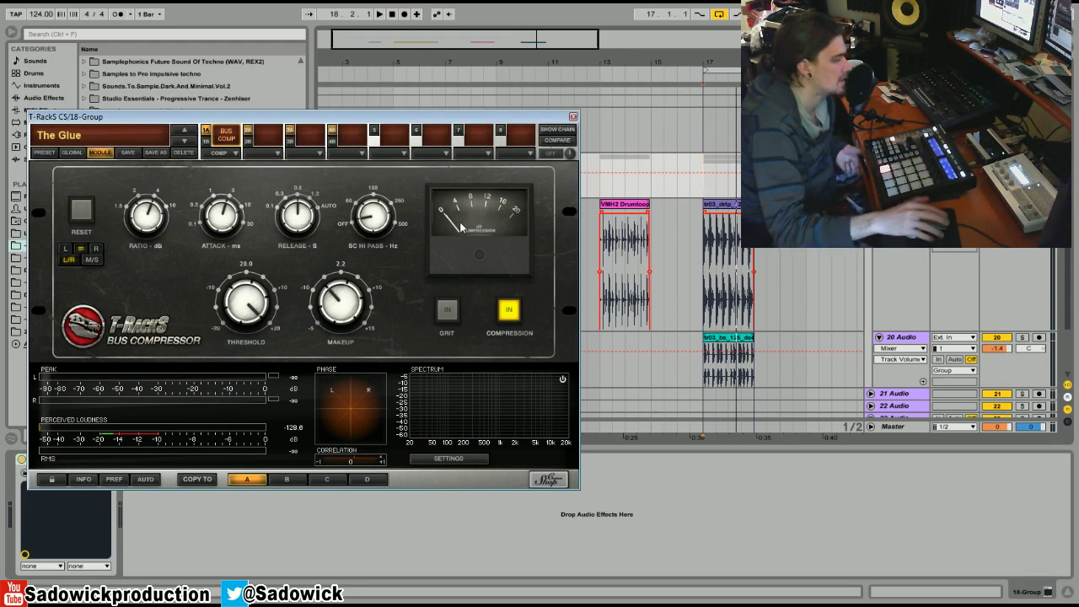
key("space")
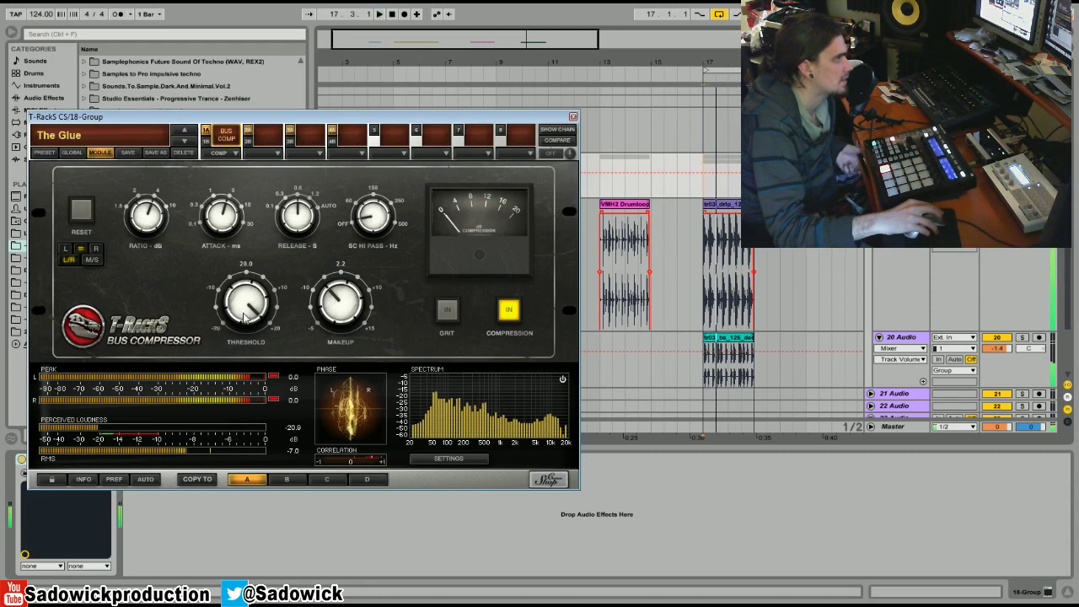
left_click_drag(235, 300, 247, 337)
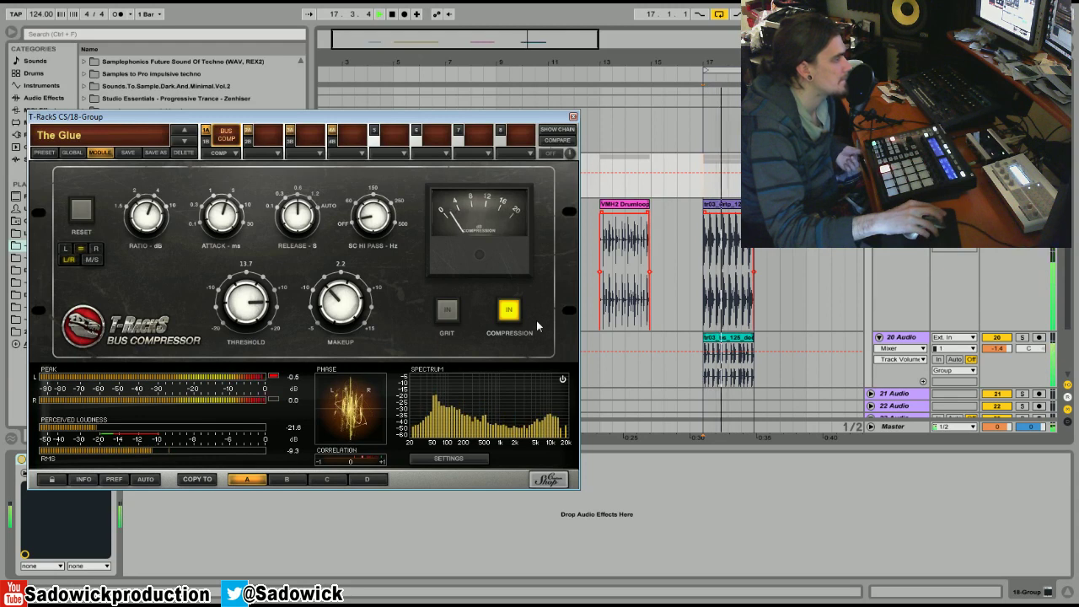
left_click(510, 315)
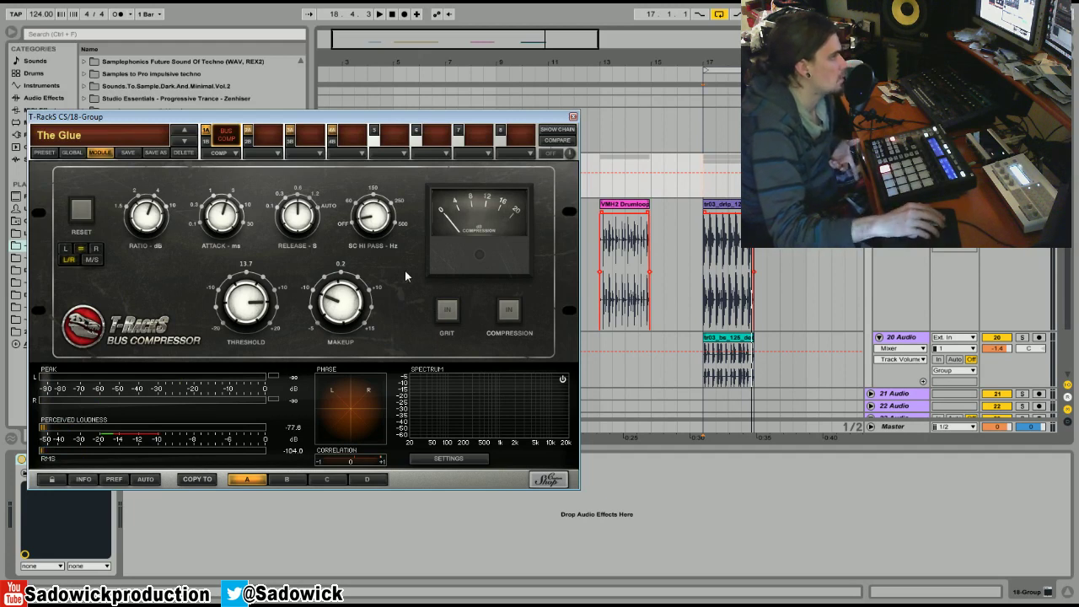
Step: Try threshold 12.0 then return to 13.7, lower makeup to -0.3, and re-engage compression
key("space")
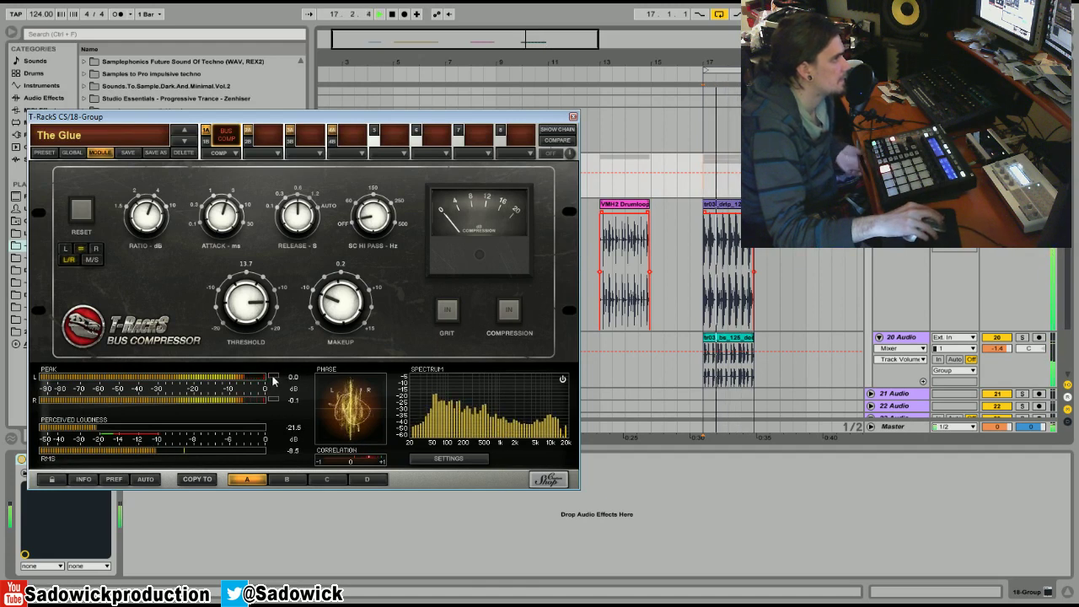
left_click_drag(253, 302, 254, 311)
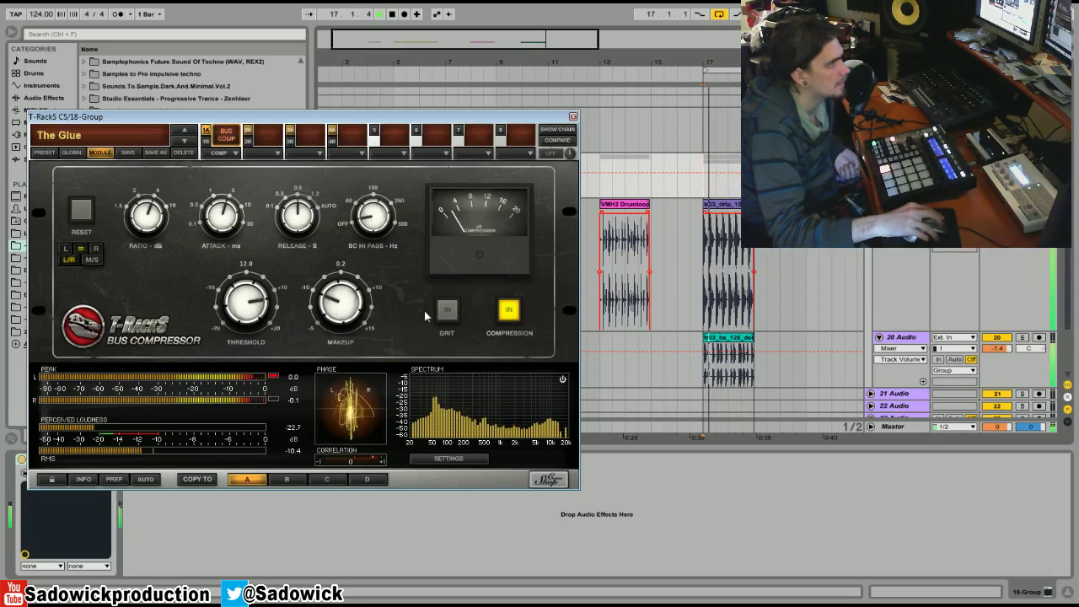
left_click_drag(276, 309, 286, 295)
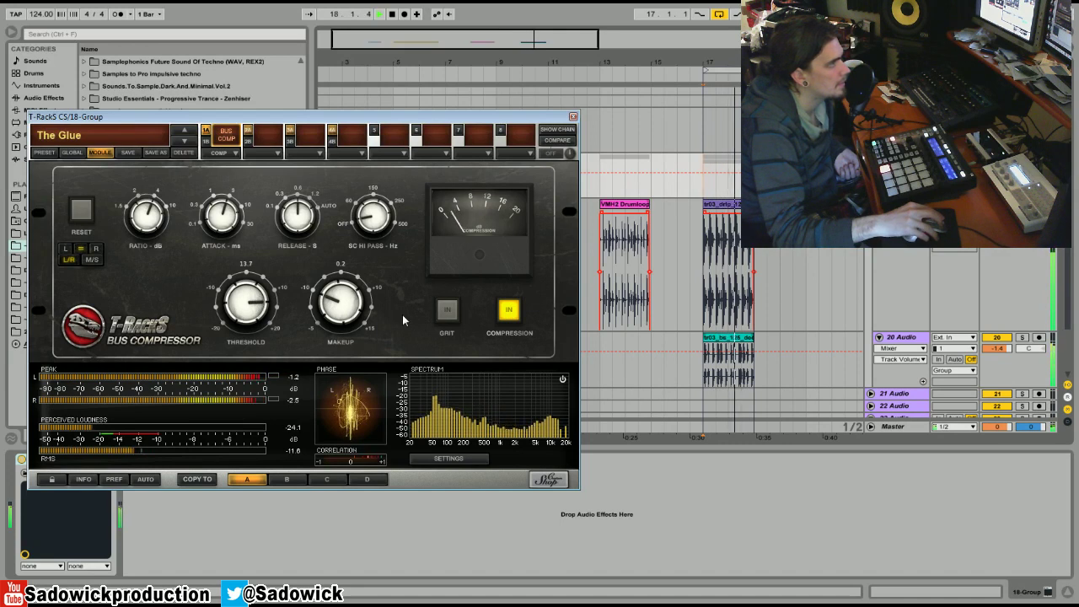
left_click_drag(333, 301, 331, 309)
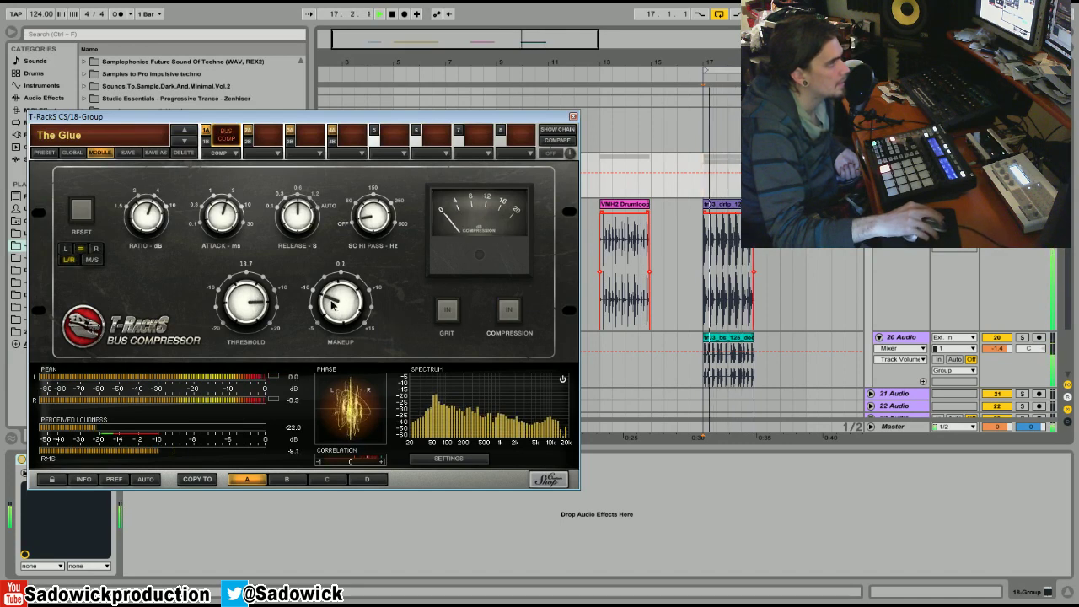
left_click(512, 312)
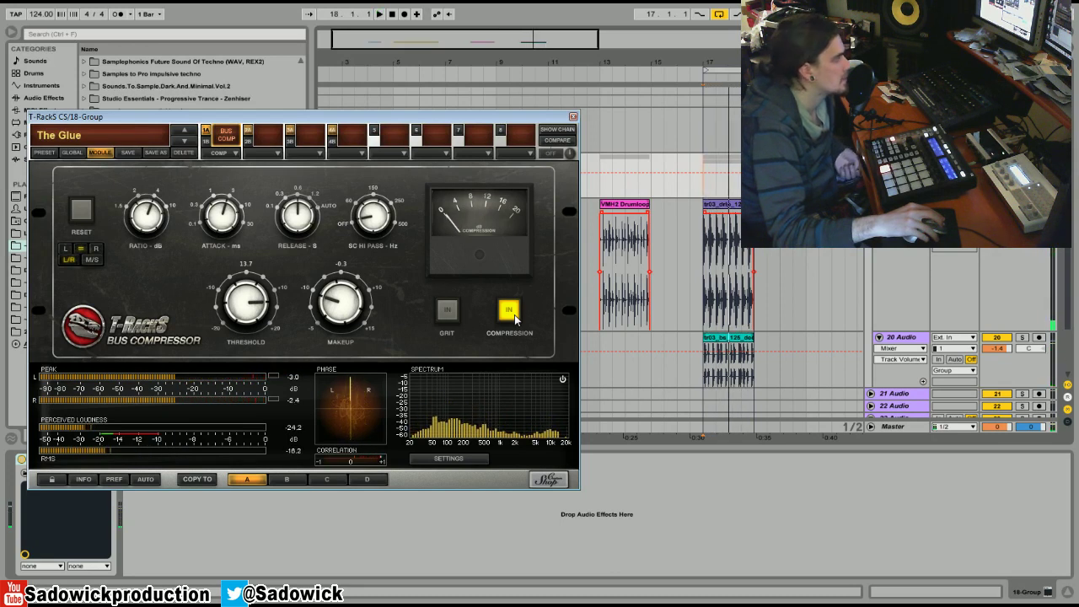
key("space")
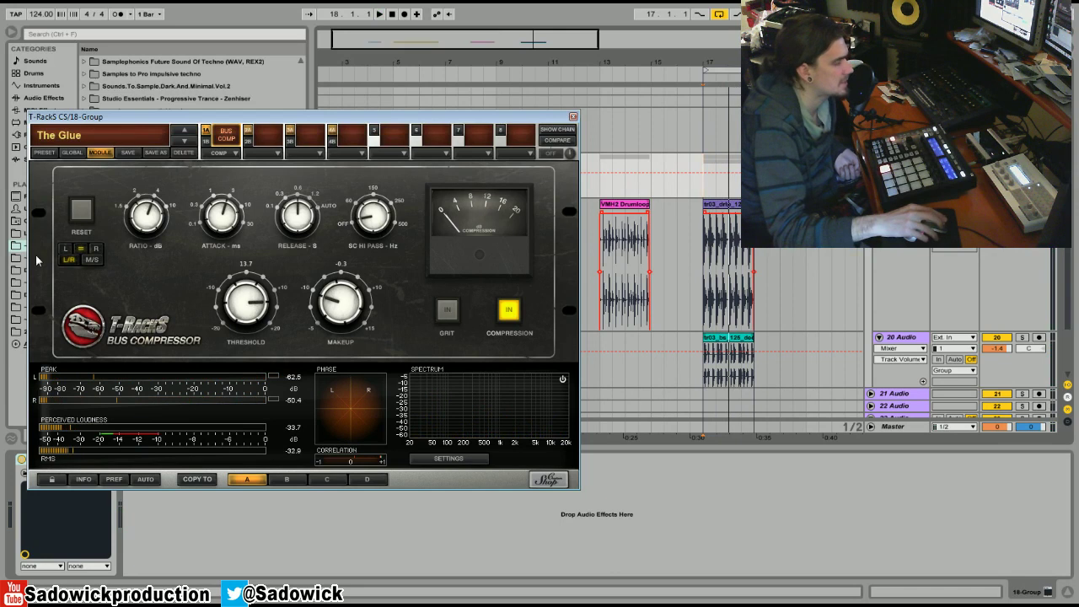